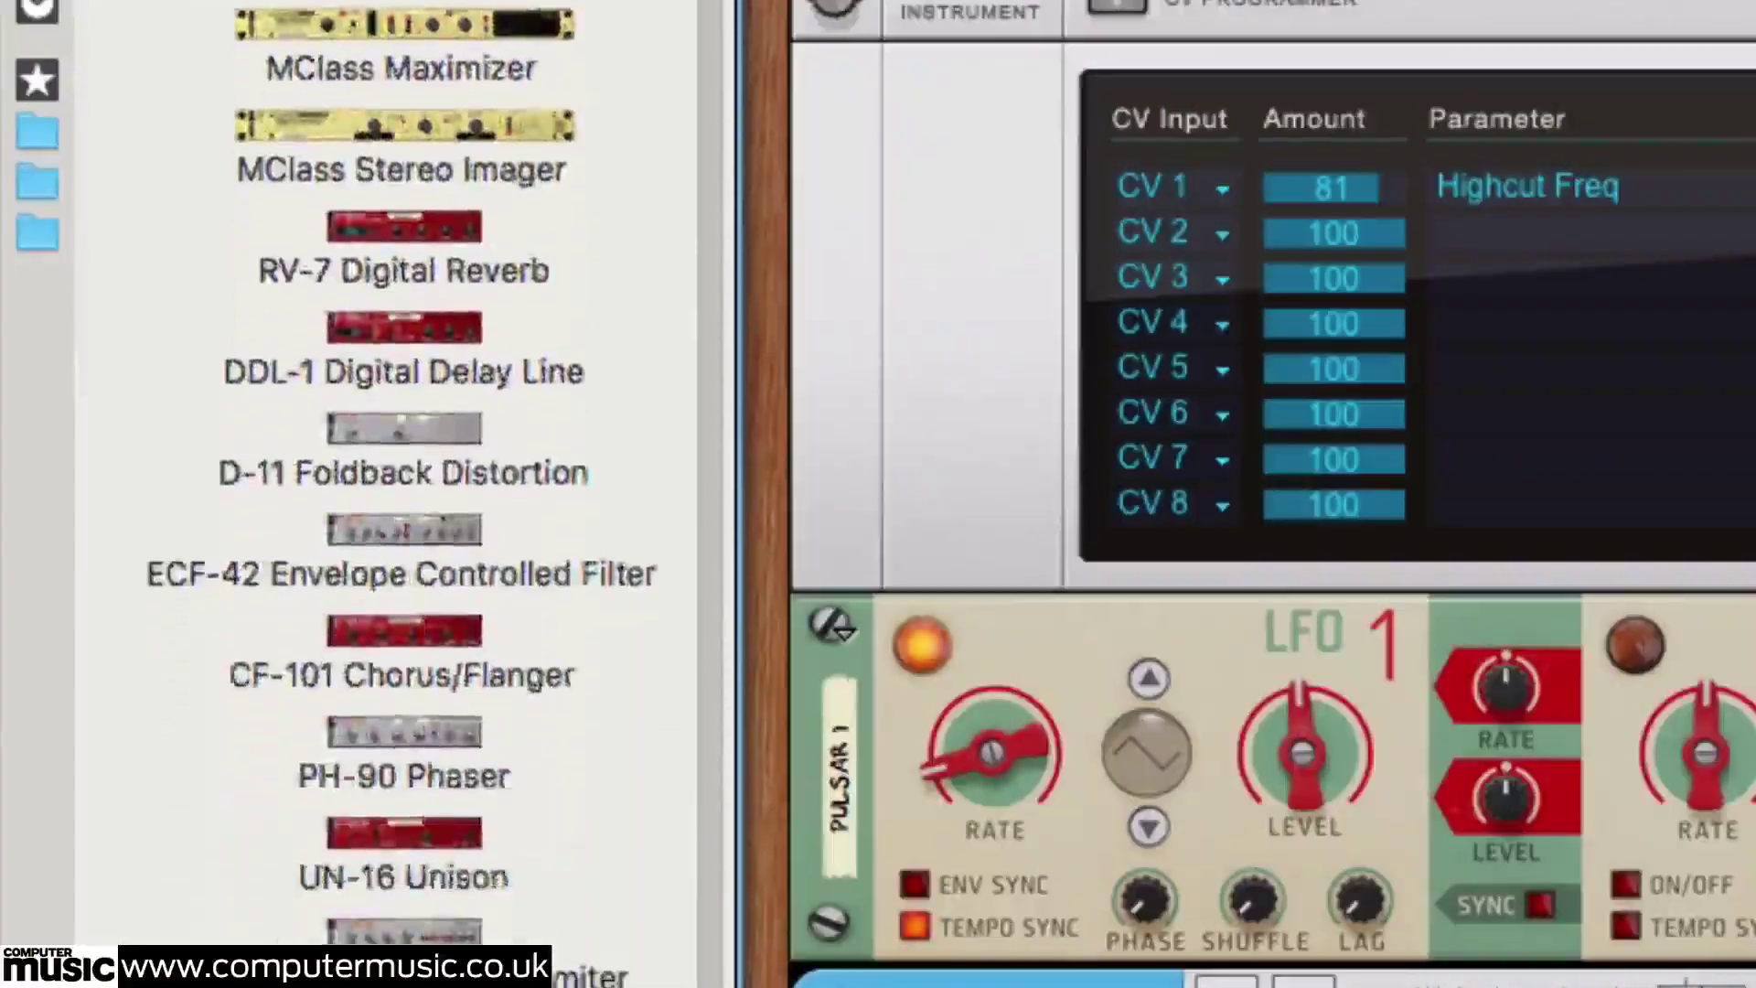
# - Scroll down the rack to the CV Programmer and Pulsar LFO devices
pyautogui.scroll(-20, 403, 494)
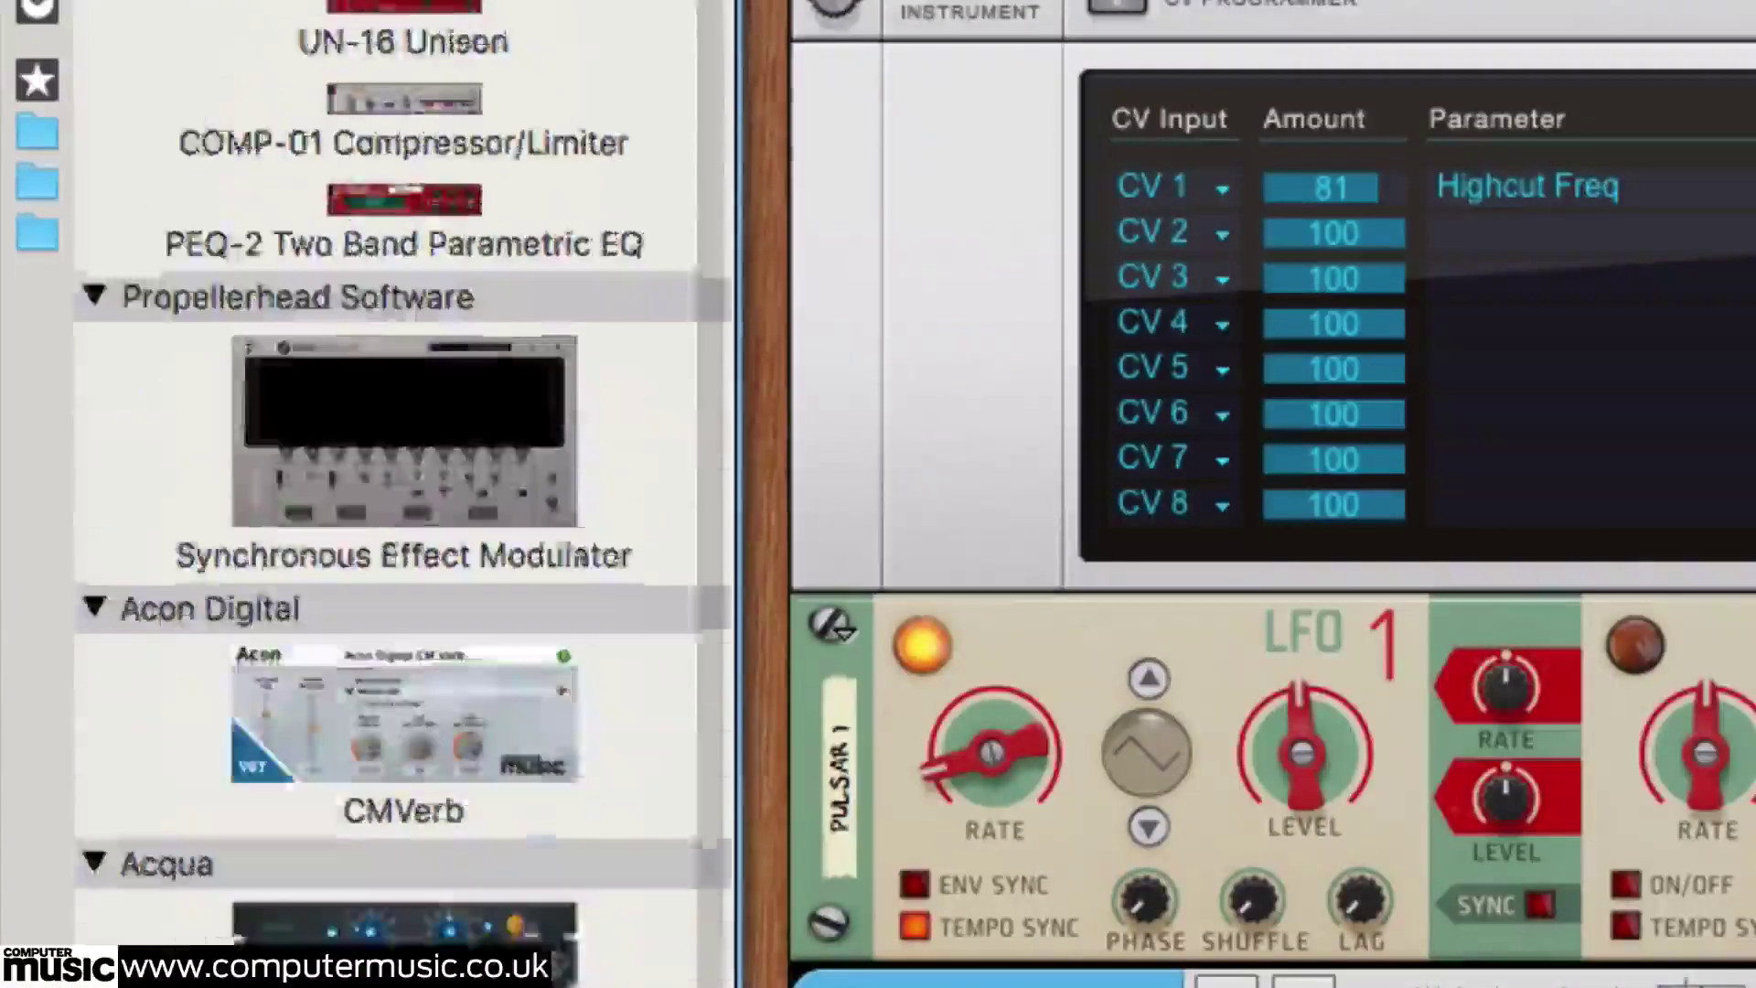
# - Find Antresol in the Effects browser and add it to the rack
pyautogui.scroll(-15, 403, 494)
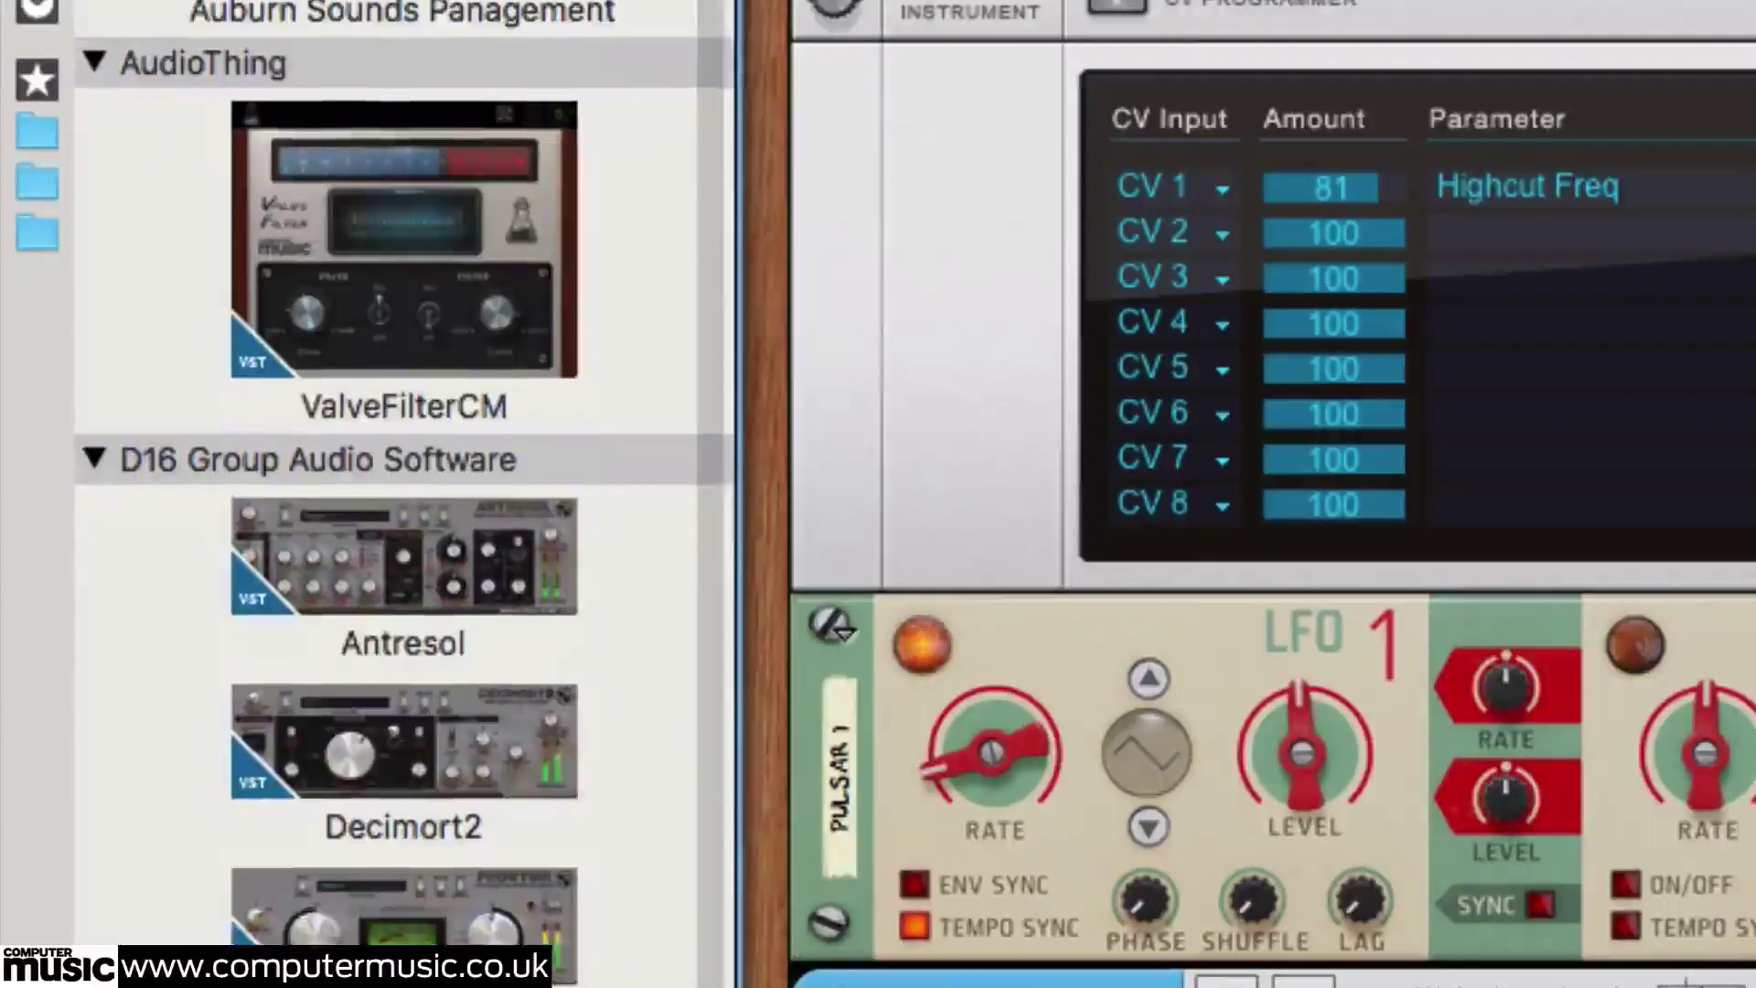
pyautogui.scroll(-4, 403, 494)
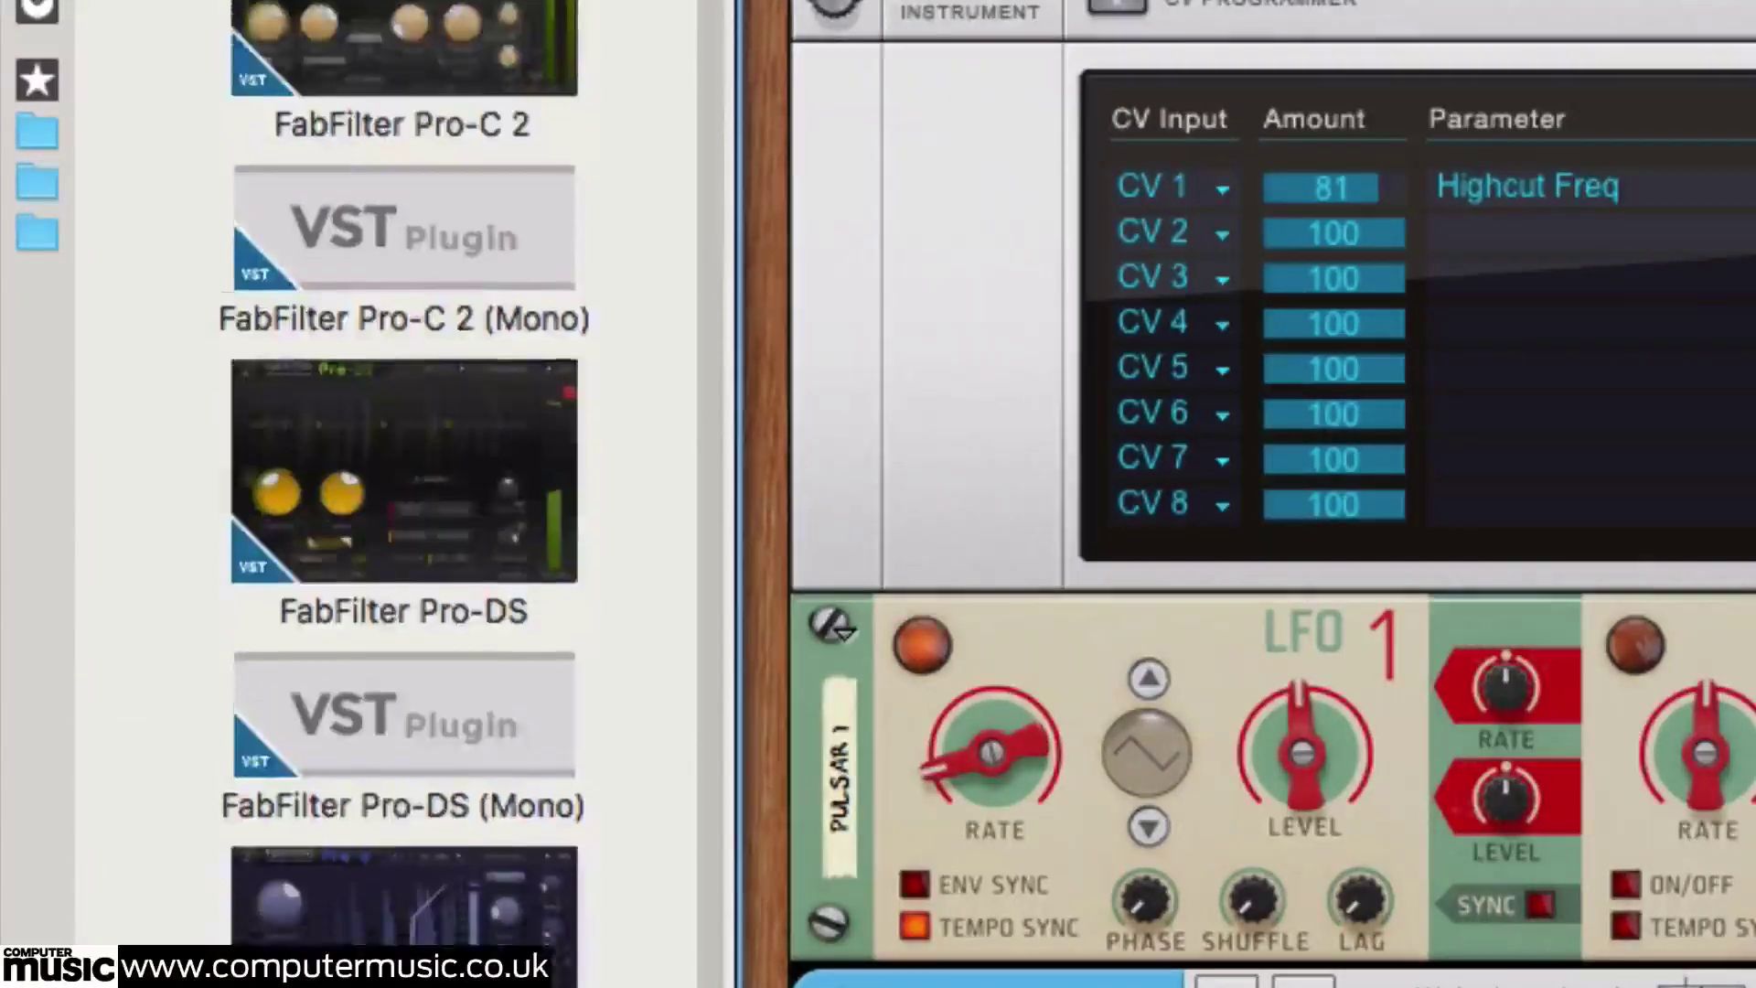
pyautogui.scroll(12, 402, 494)
pyautogui.scroll(-2, 403, 494)
pyautogui.moveTo(443, 675); pyautogui.dragTo(791, 286)
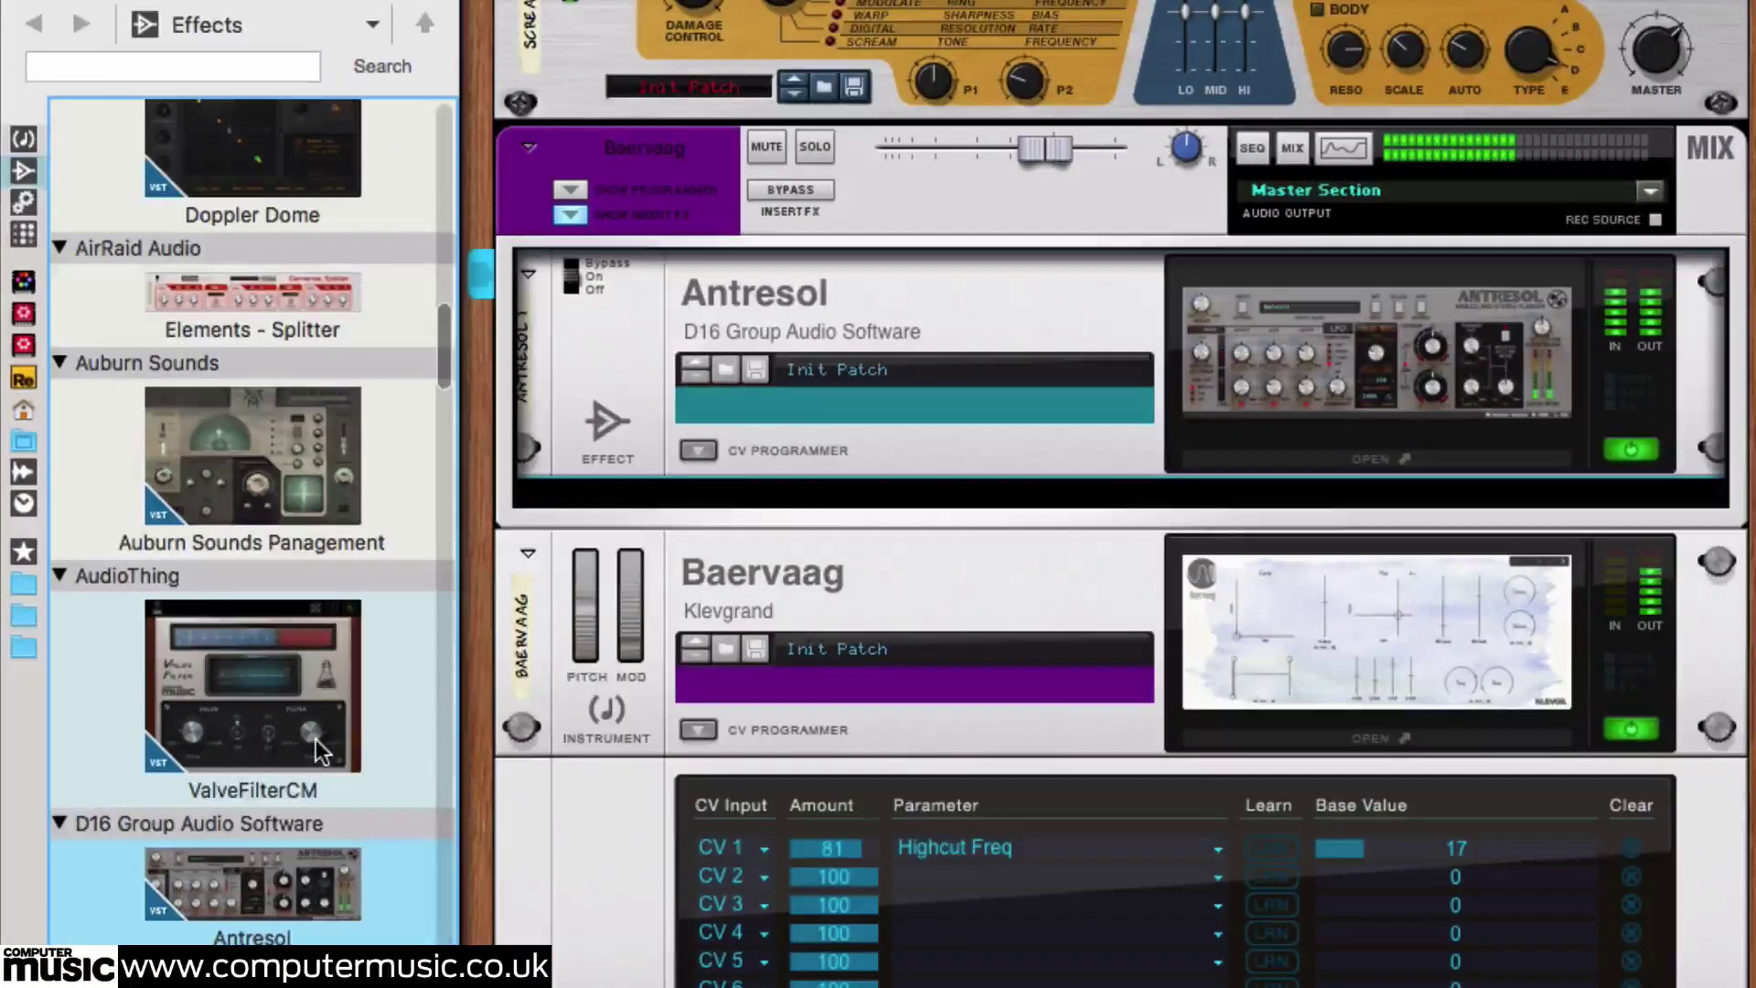
# - Insert ValhallaShimmer_x64 below Antresol and bring up its plugin window
pyautogui.scroll(-20, 316, 741)
pyautogui.scroll(-15, 315, 739)
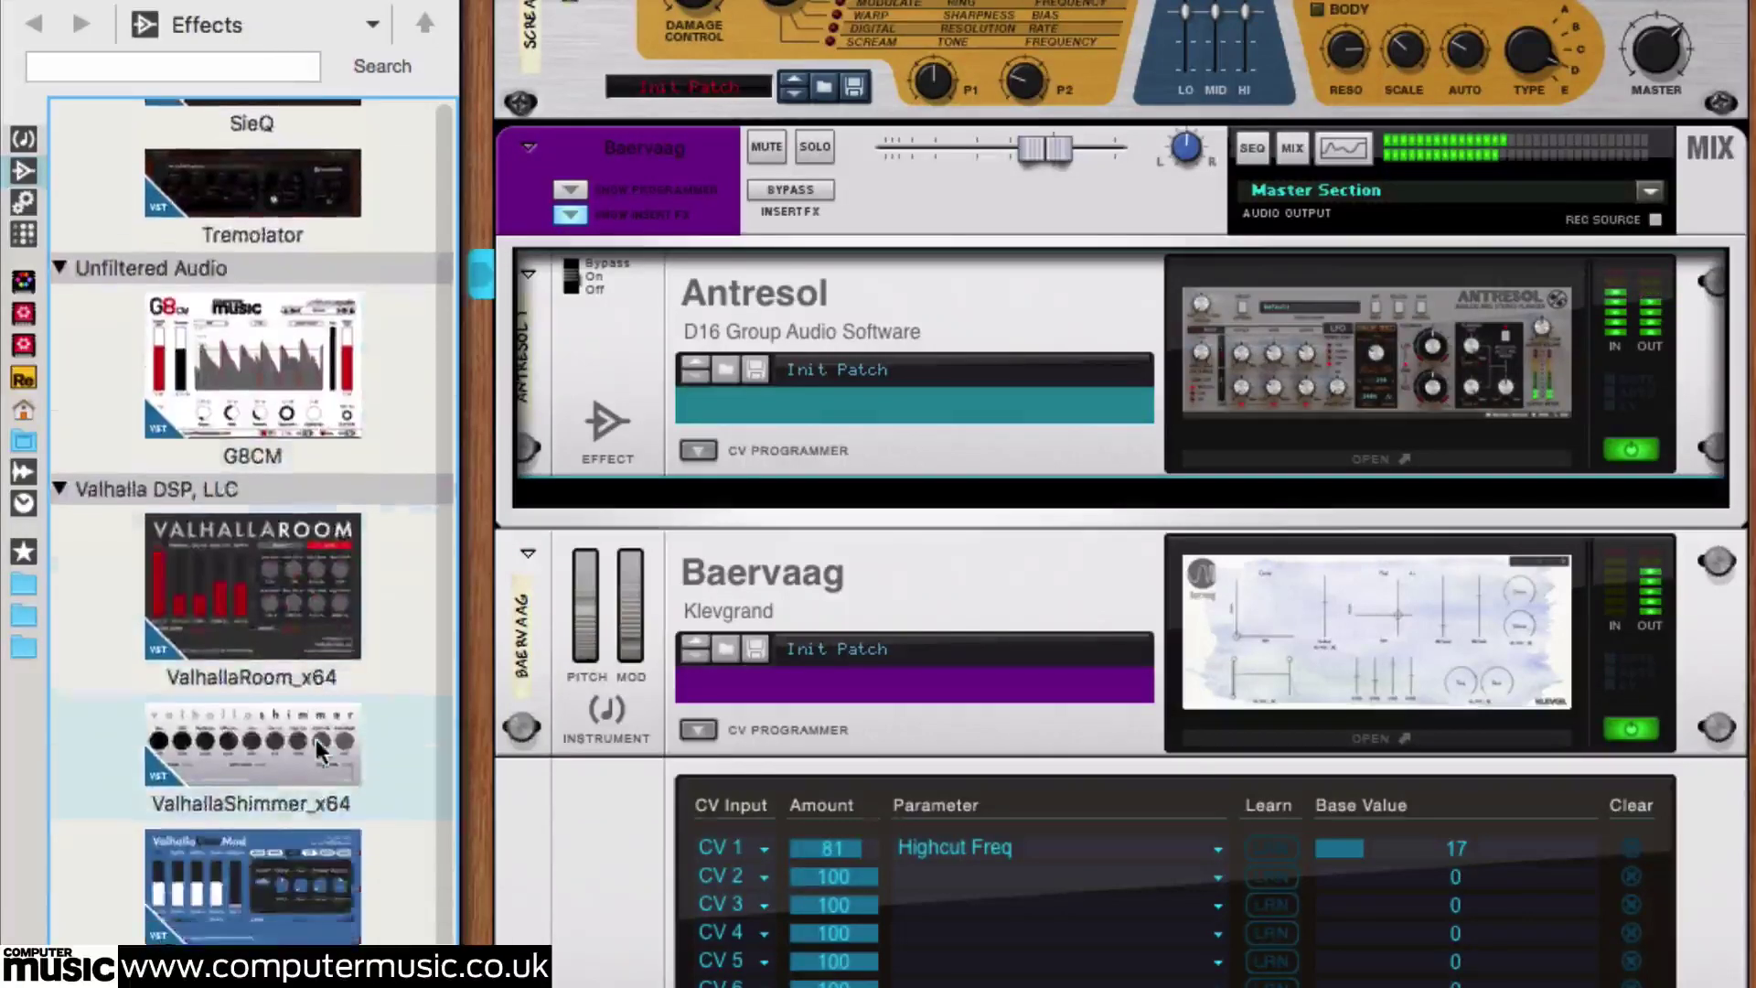
pyautogui.click(351, 642)
pyautogui.moveTo(349, 634); pyautogui.dragTo(810, 470)
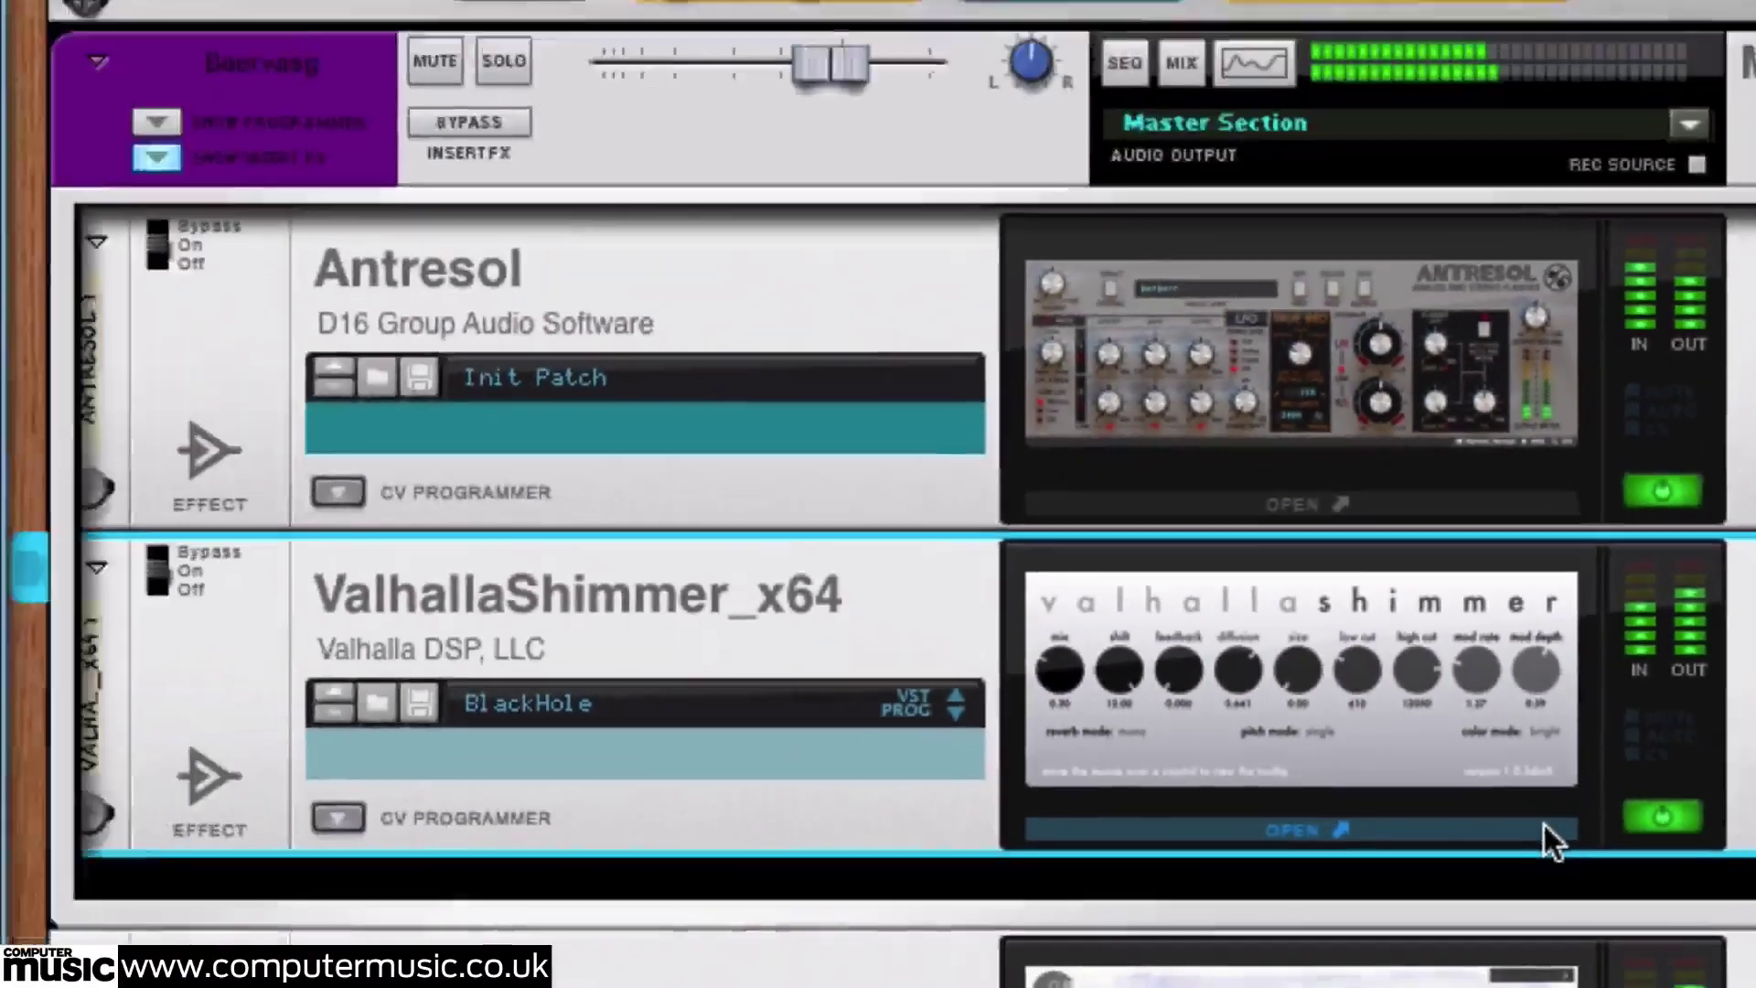
pyautogui.click(1544, 827)
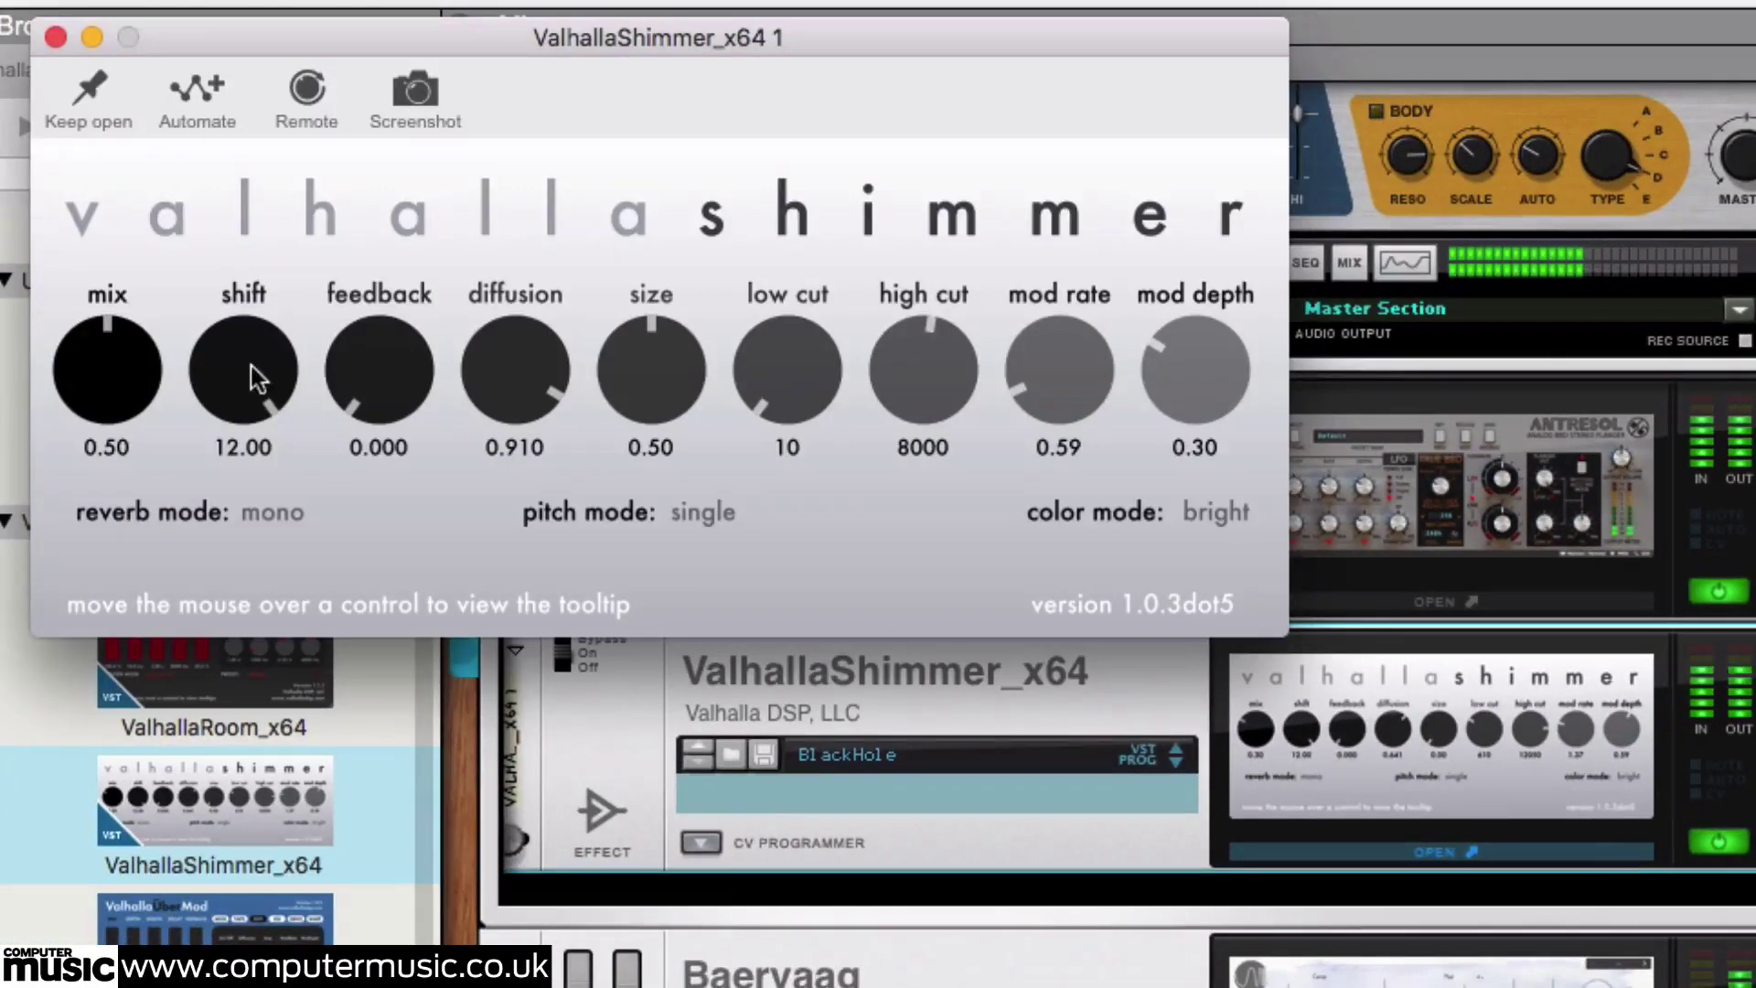
# - Set ValhallaShimmer shift to about 5, size 0.45, diffusion 0.744 and feedback about 0.108
pyautogui.moveTo(227, 360); pyautogui.dragTo(231, 494)
pyautogui.moveTo(618, 370); pyautogui.dragTo(607, 320)
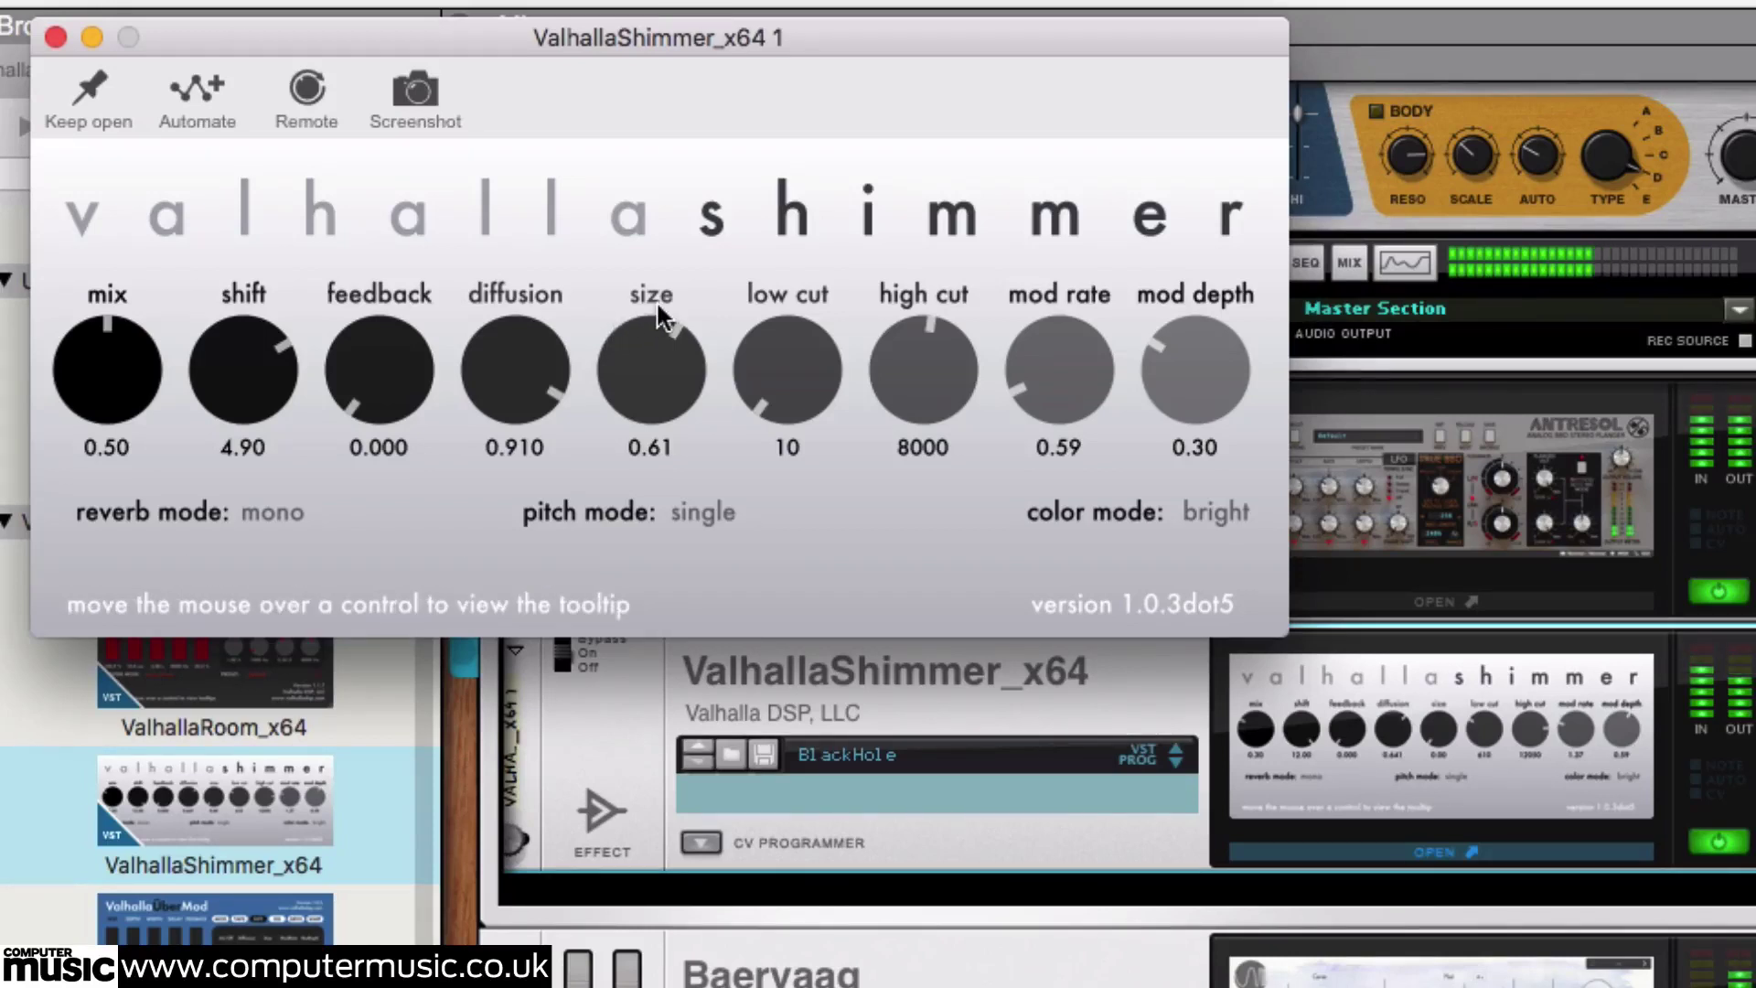
pyautogui.moveTo(666, 344); pyautogui.dragTo(641, 438)
pyautogui.moveTo(515, 379); pyautogui.dragTo(507, 450)
pyautogui.moveTo(428, 388); pyautogui.dragTo(465, 436)
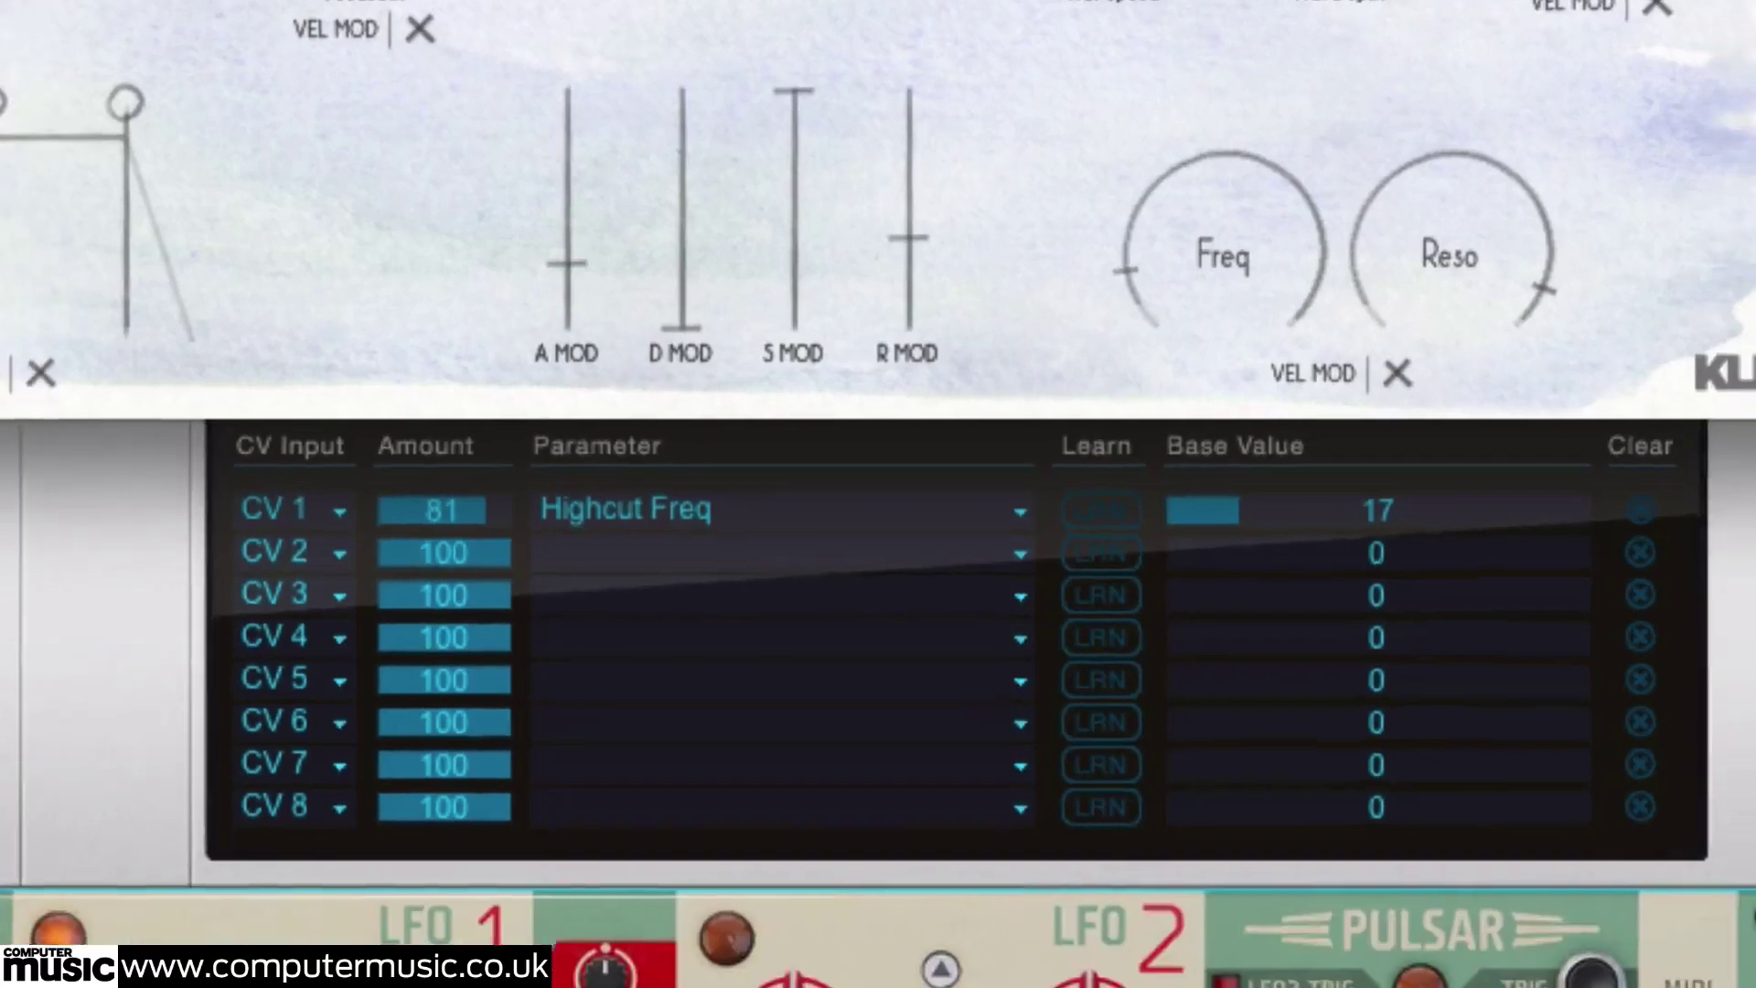
# - Cable Pulsar LFO 1's CV out to Sylenth1's Modulation CV In 1, then open Sylenth1
pyautogui.press('Tab')
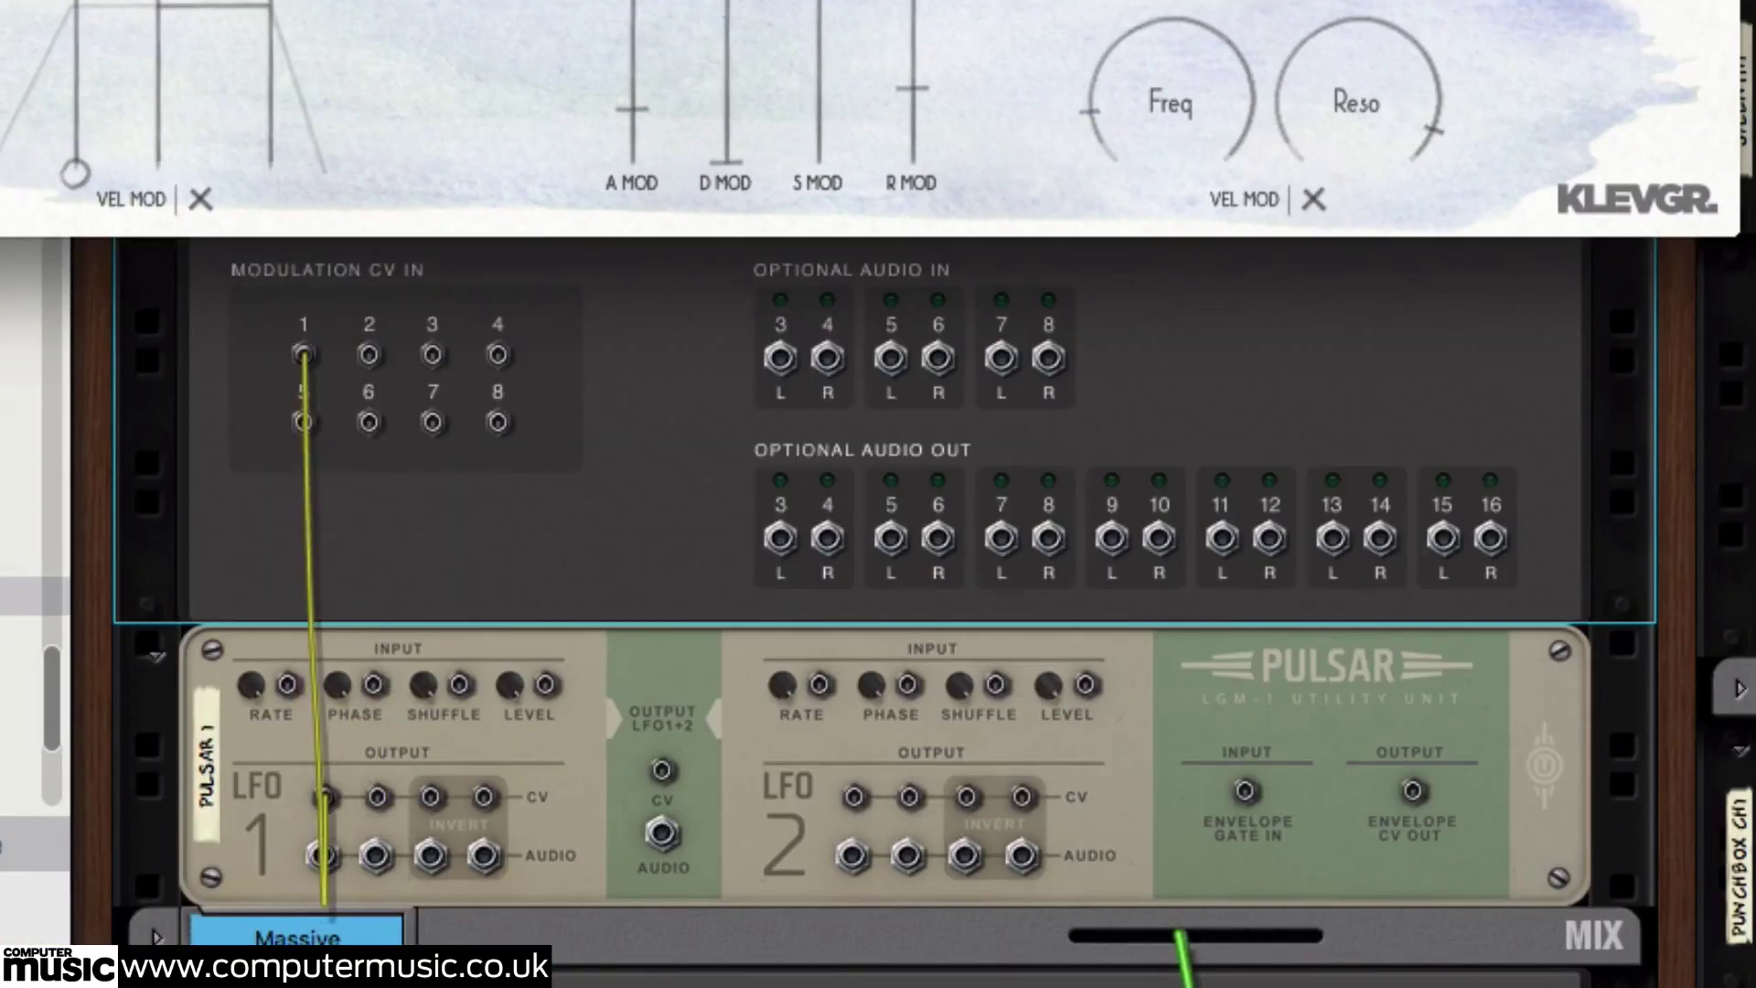
pyautogui.click(718, 887)
pyautogui.scroll(-3, 718, 887)
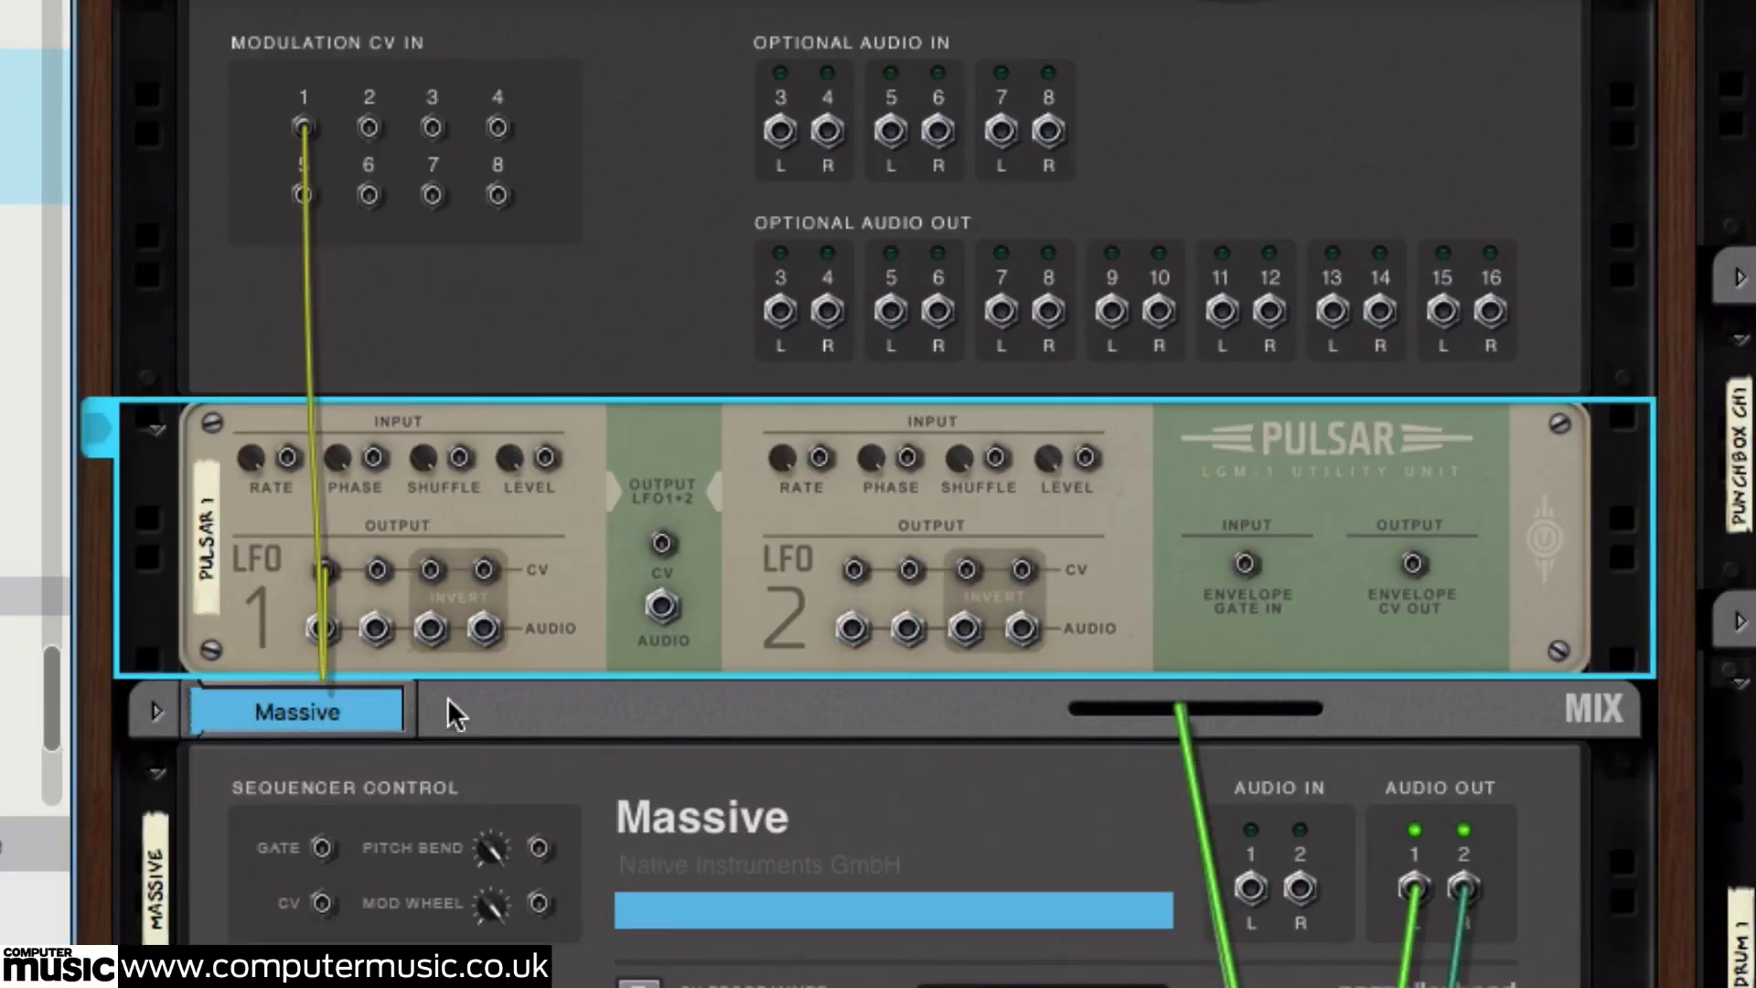
pyautogui.moveTo(379, 571); pyautogui.dragTo(1234, 237)
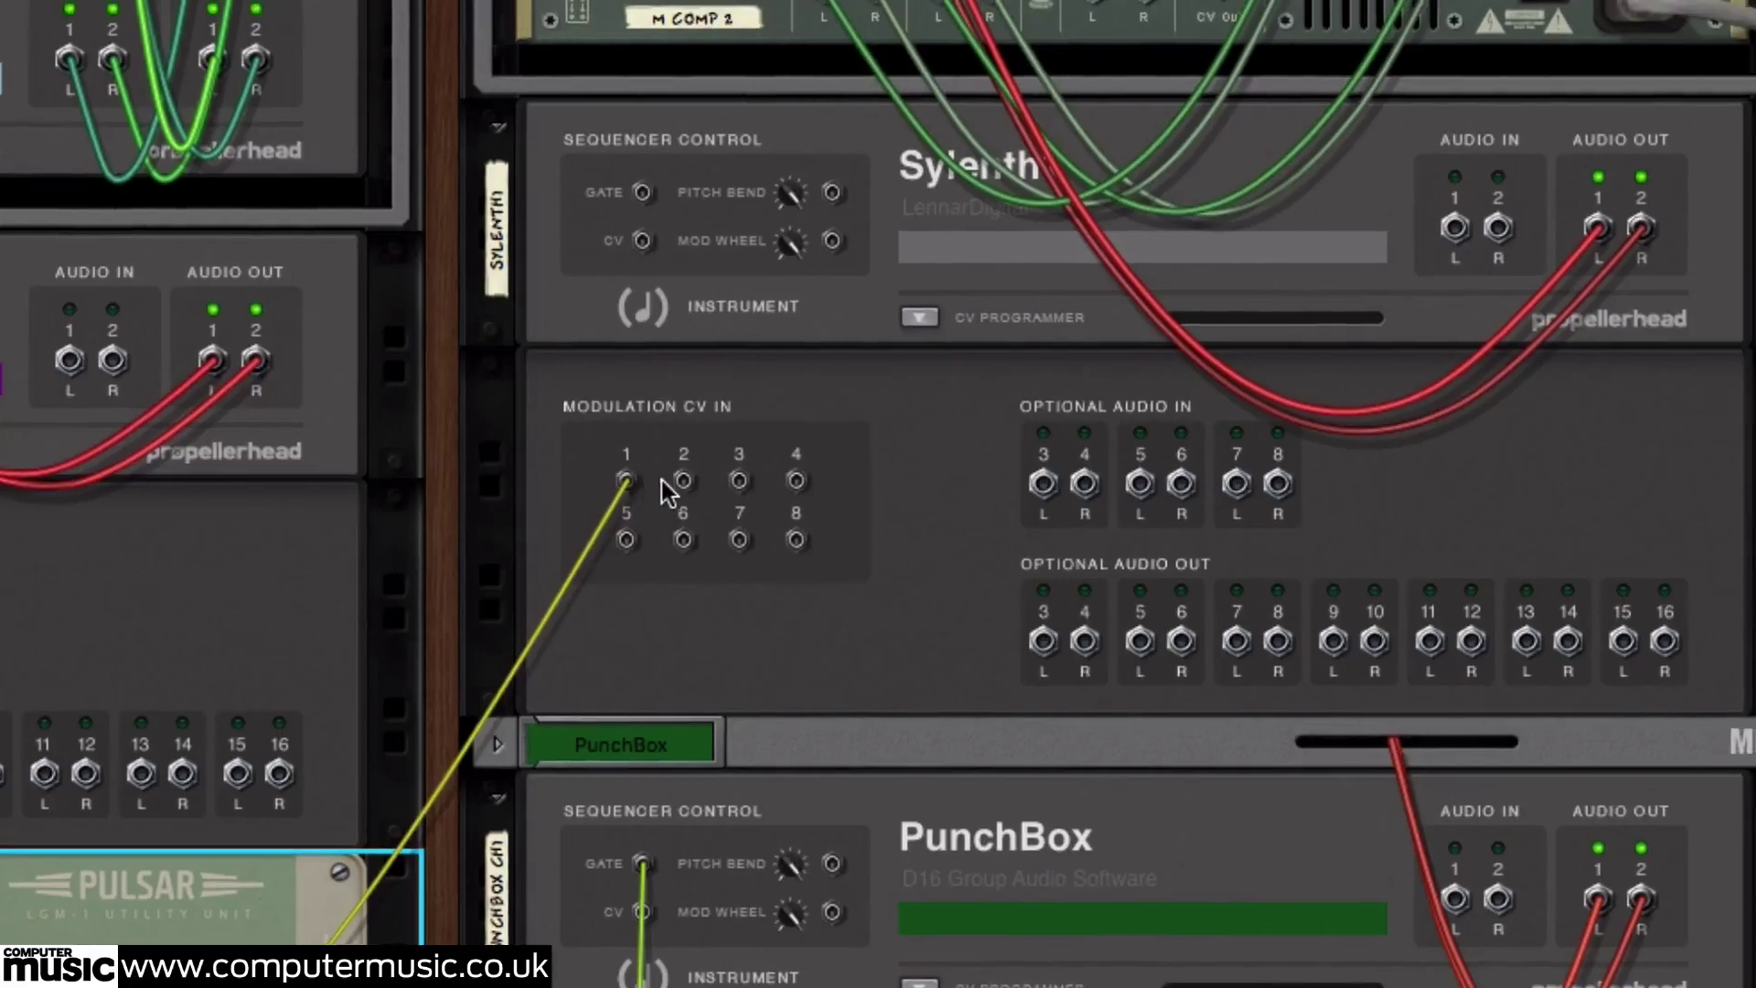
pyautogui.press('Tab')
pyautogui.click(1372, 325)
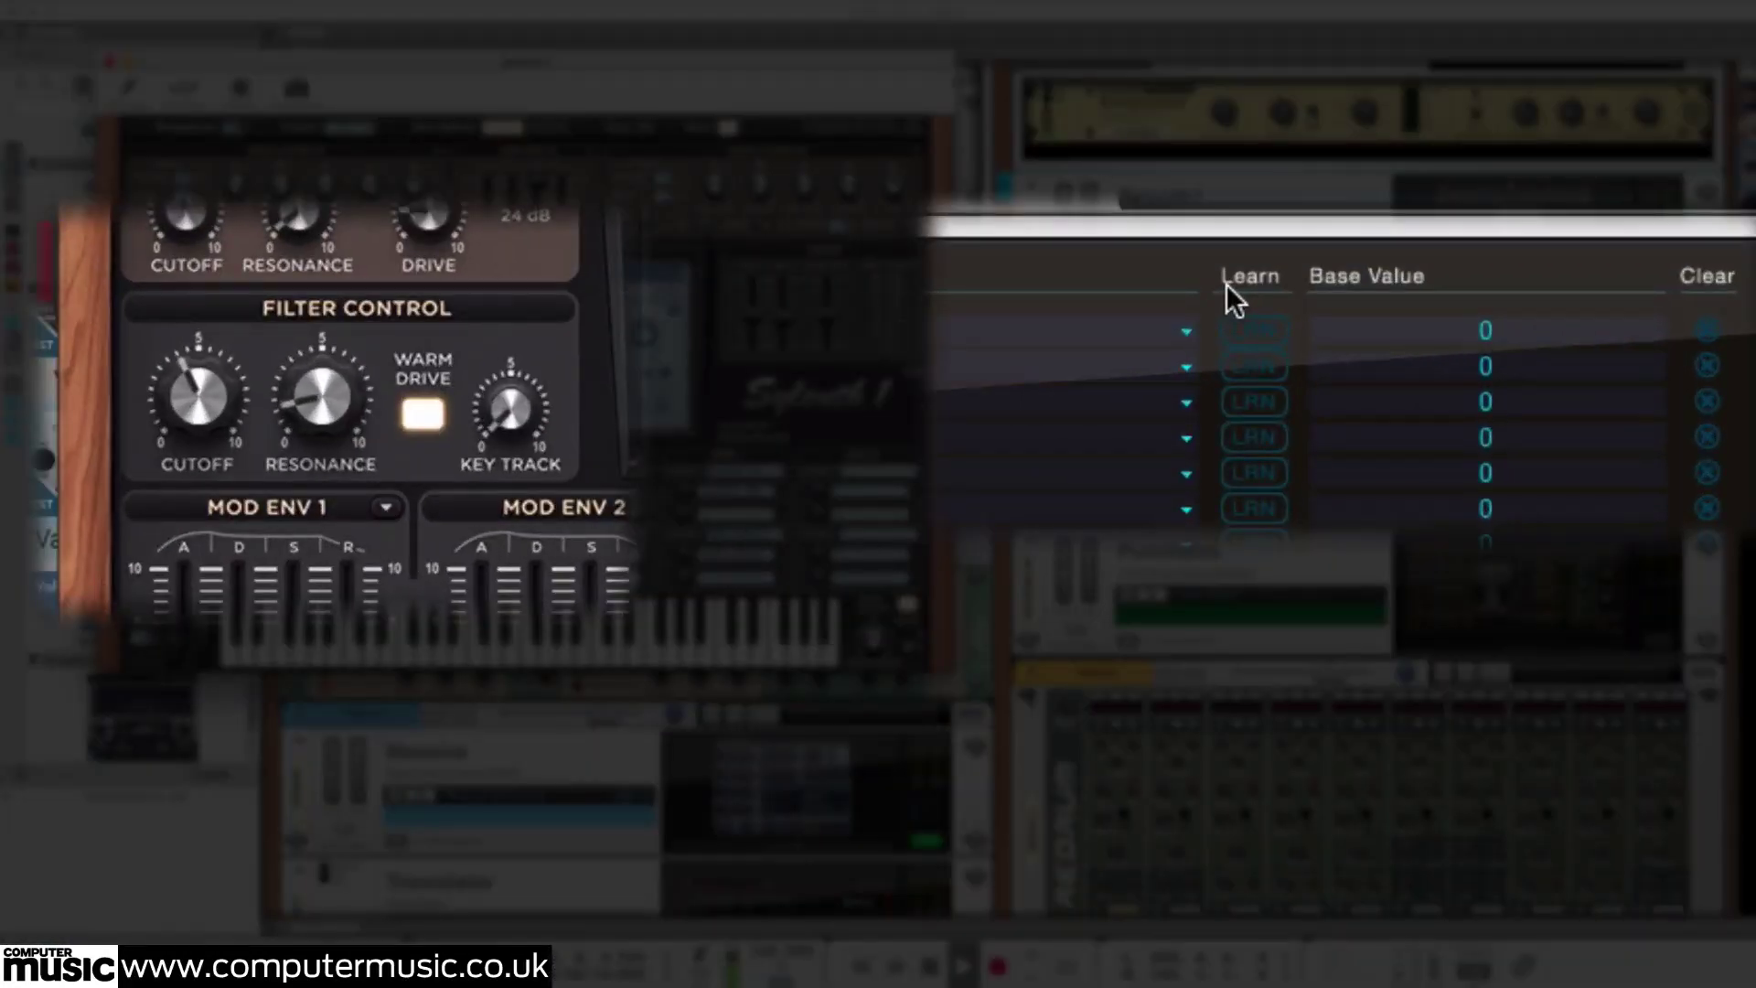
# - Learn CV 1 onto Sylenth1's FilterCtl Cutoff and adjust the cutoff base value
pyautogui.click(1255, 329)
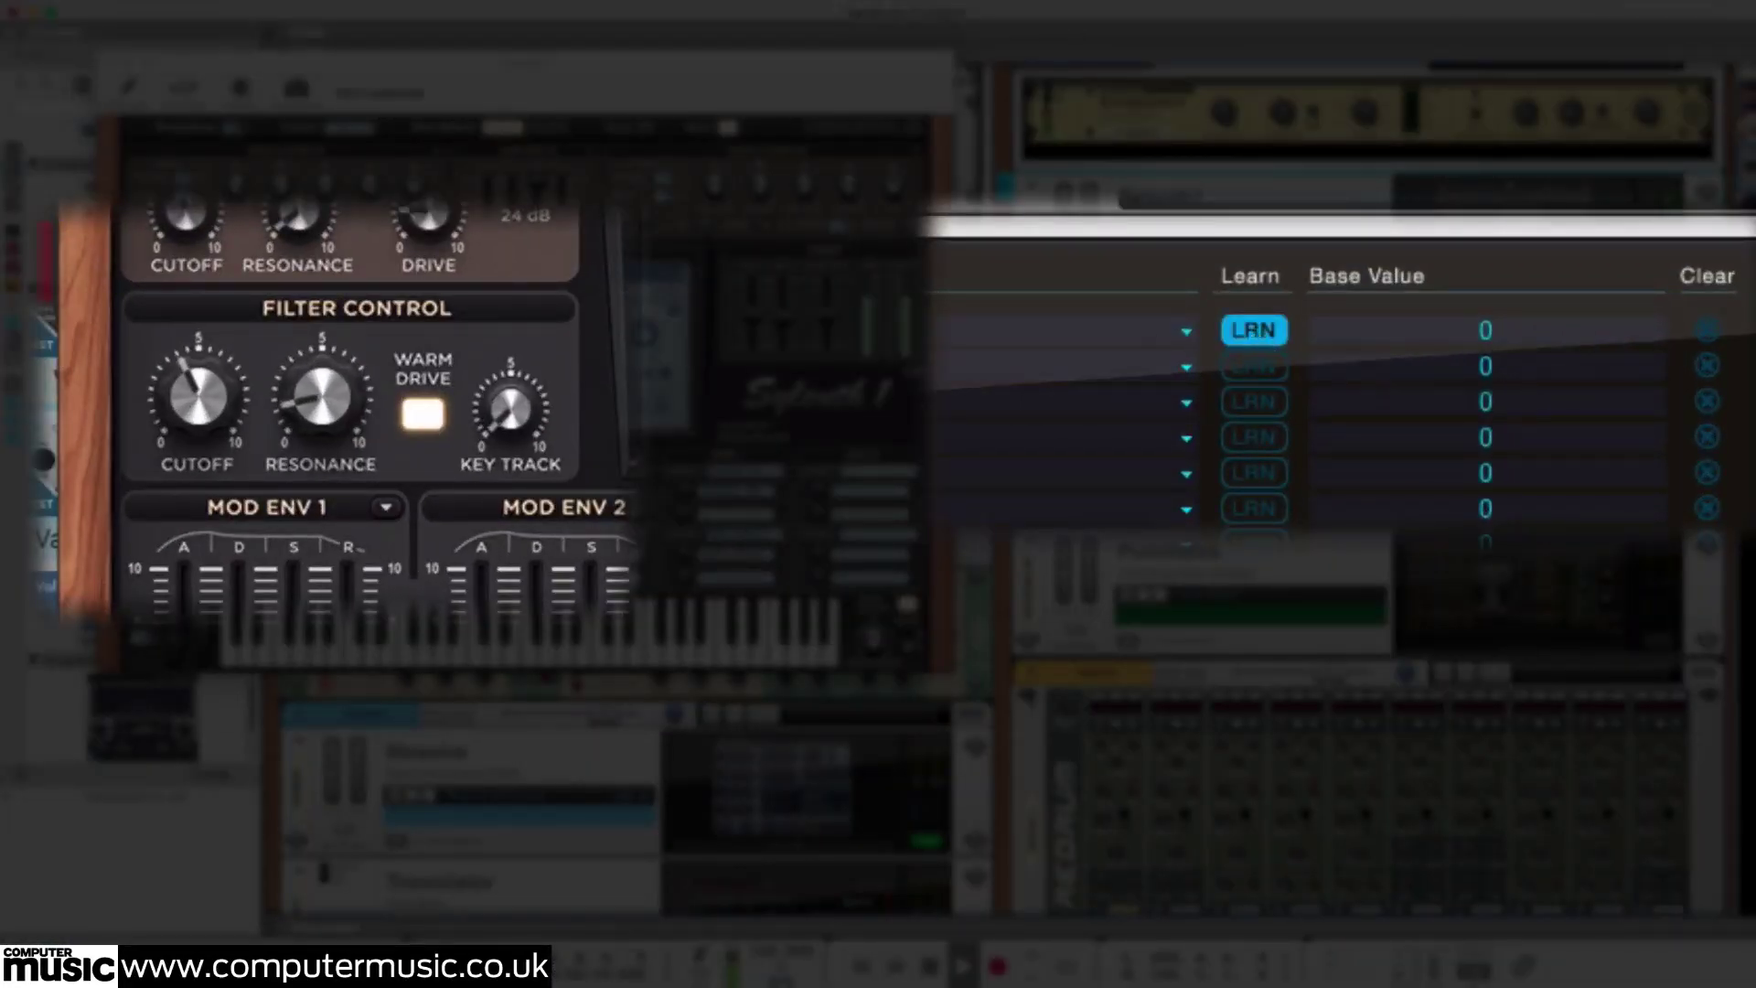
pyautogui.moveTo(194, 405); pyautogui.dragTo(194, 406)
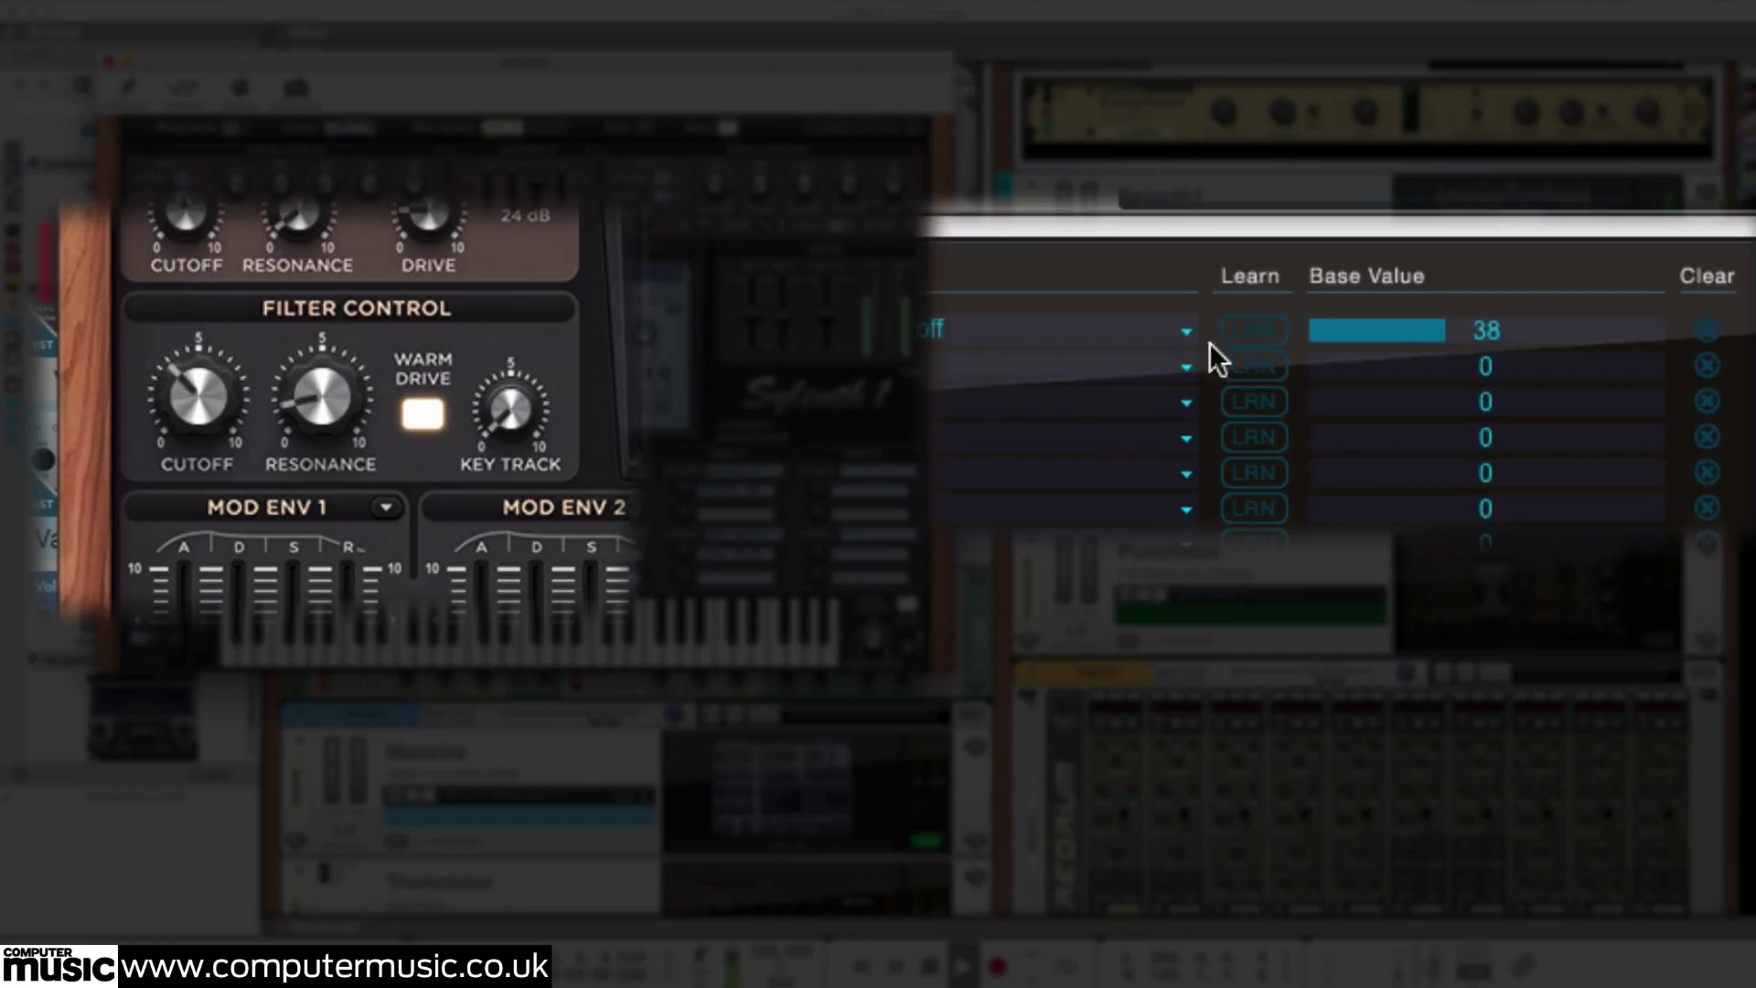
pyautogui.moveTo(1408, 338); pyautogui.dragTo(1402, 345)
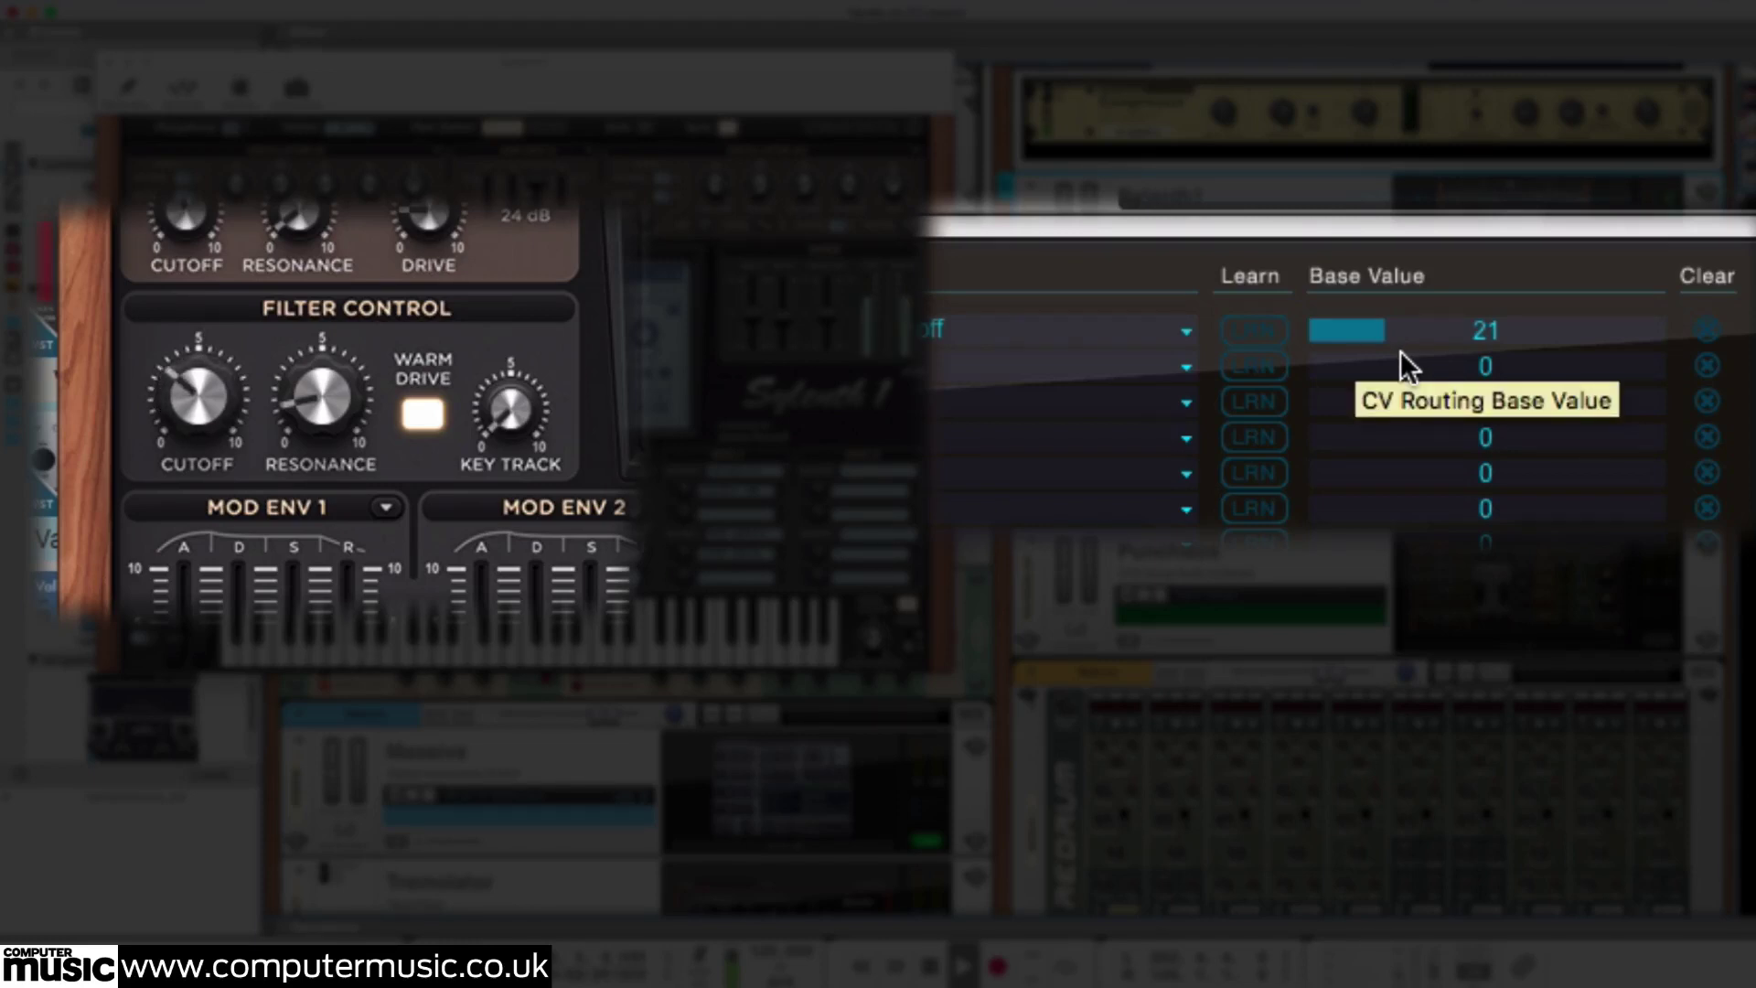
pyautogui.moveTo(1401, 342); pyautogui.dragTo(1414, 321)
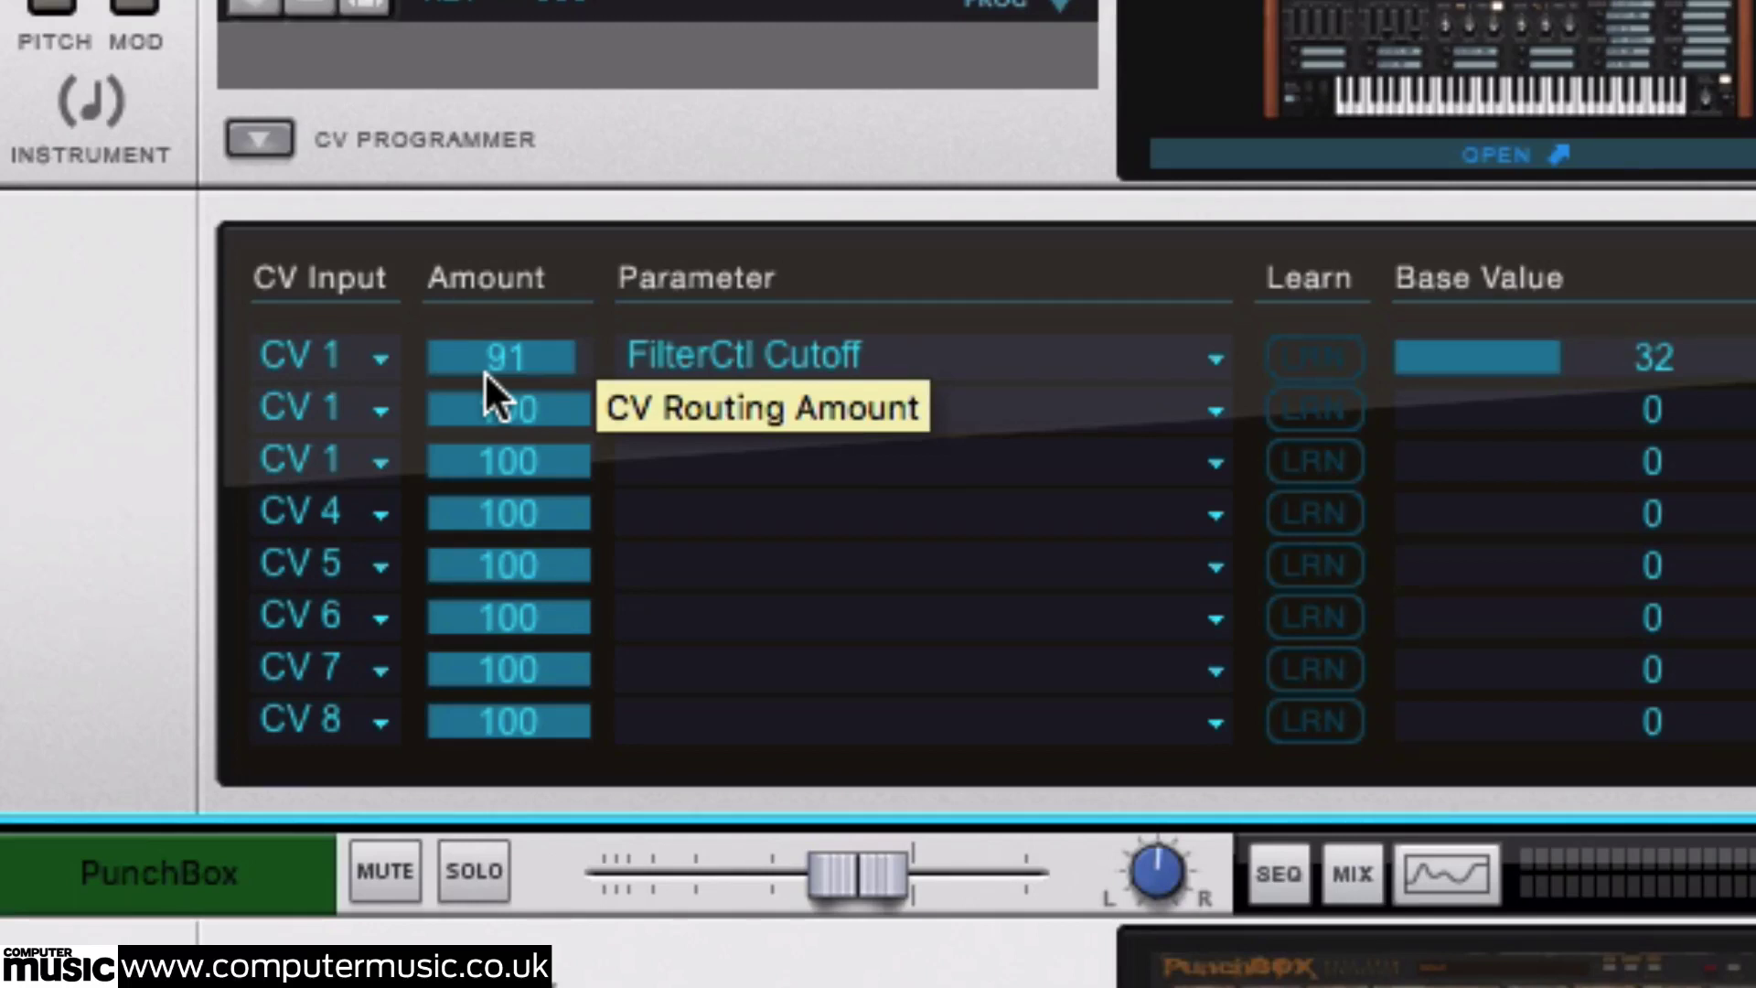
# - Arm learning on the second routing row of Sylenth1's CV Programmer
pyautogui.click(1355, 412)
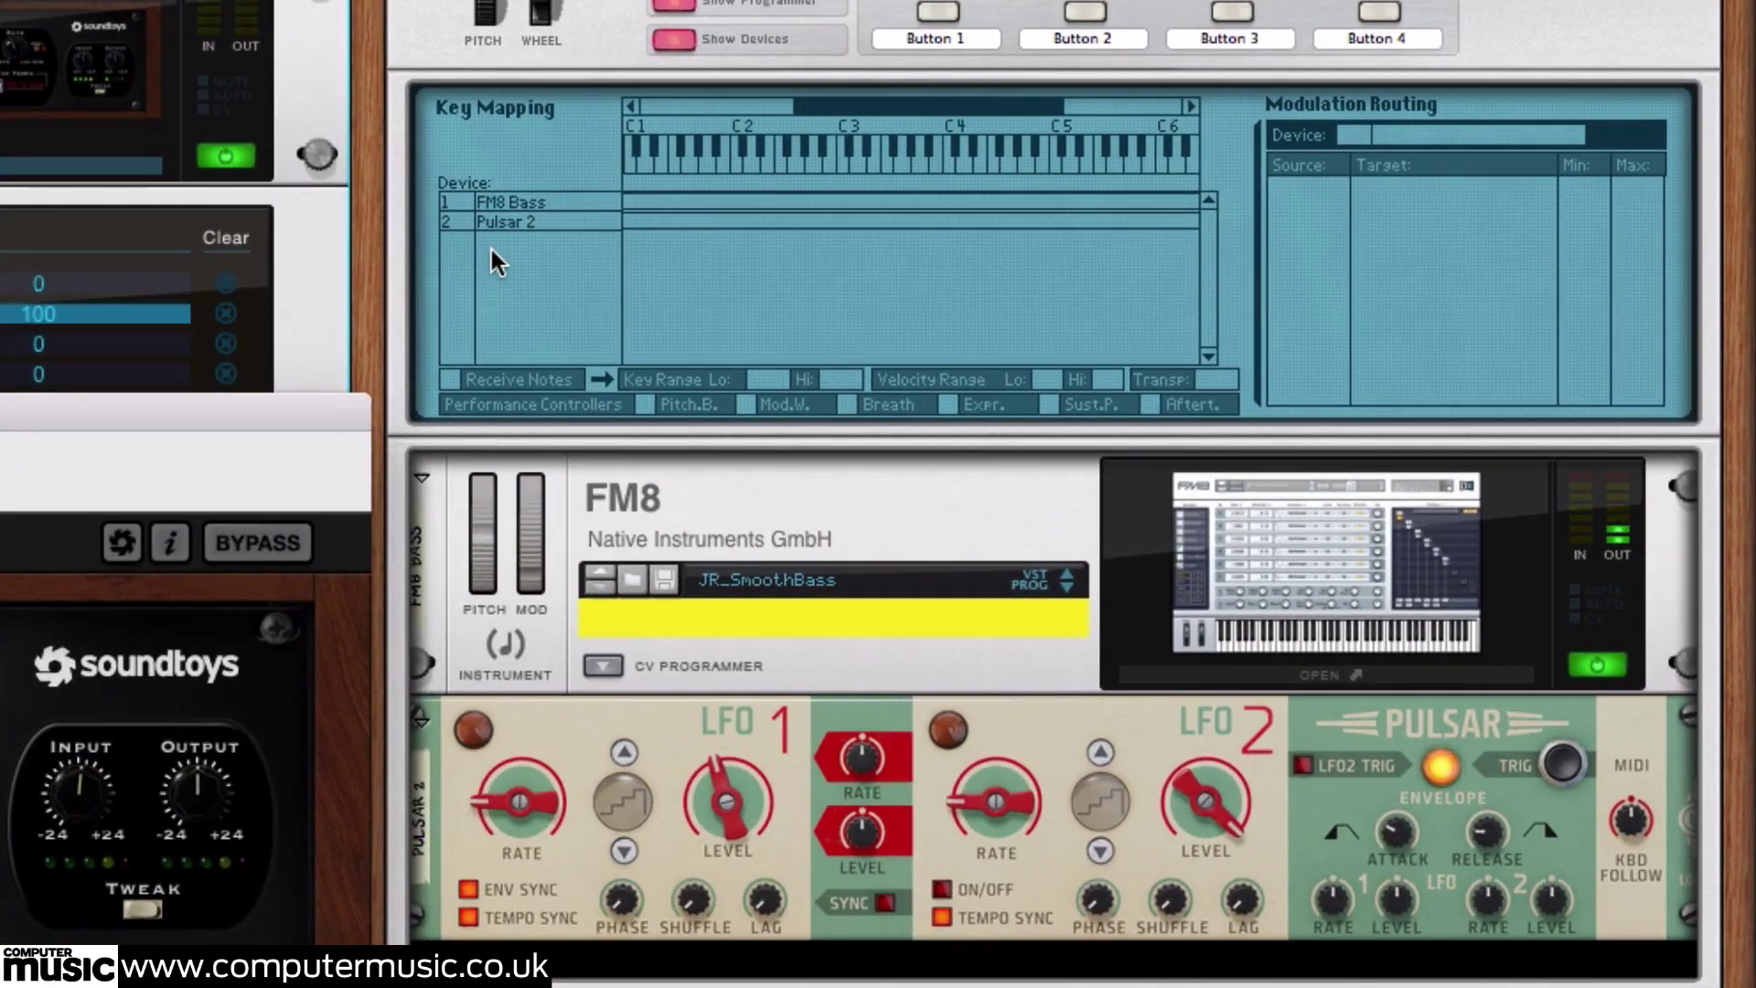
# - Show Pulsar 2's Receive Notes key range, C-2 to G8, in the Combinator Key Mapping
pyautogui.click(505, 219)
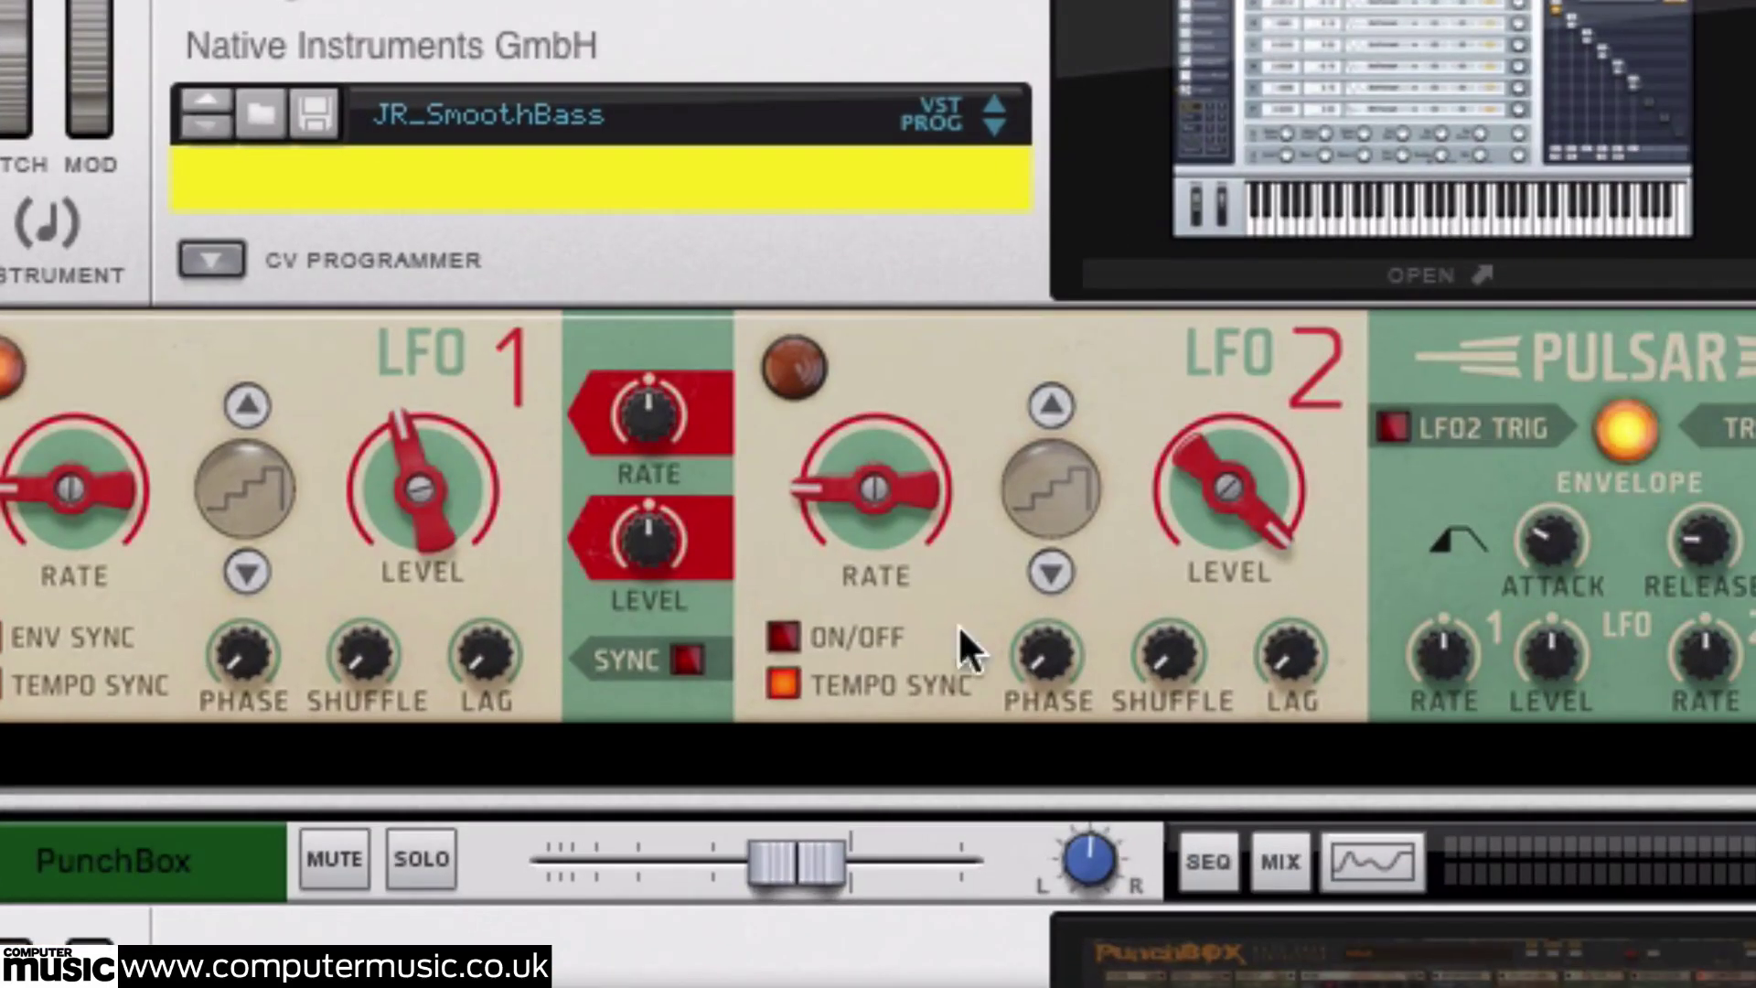
# - Switch on LFO 2 of the Combinator's Pulsar
pyautogui.click(790, 637)
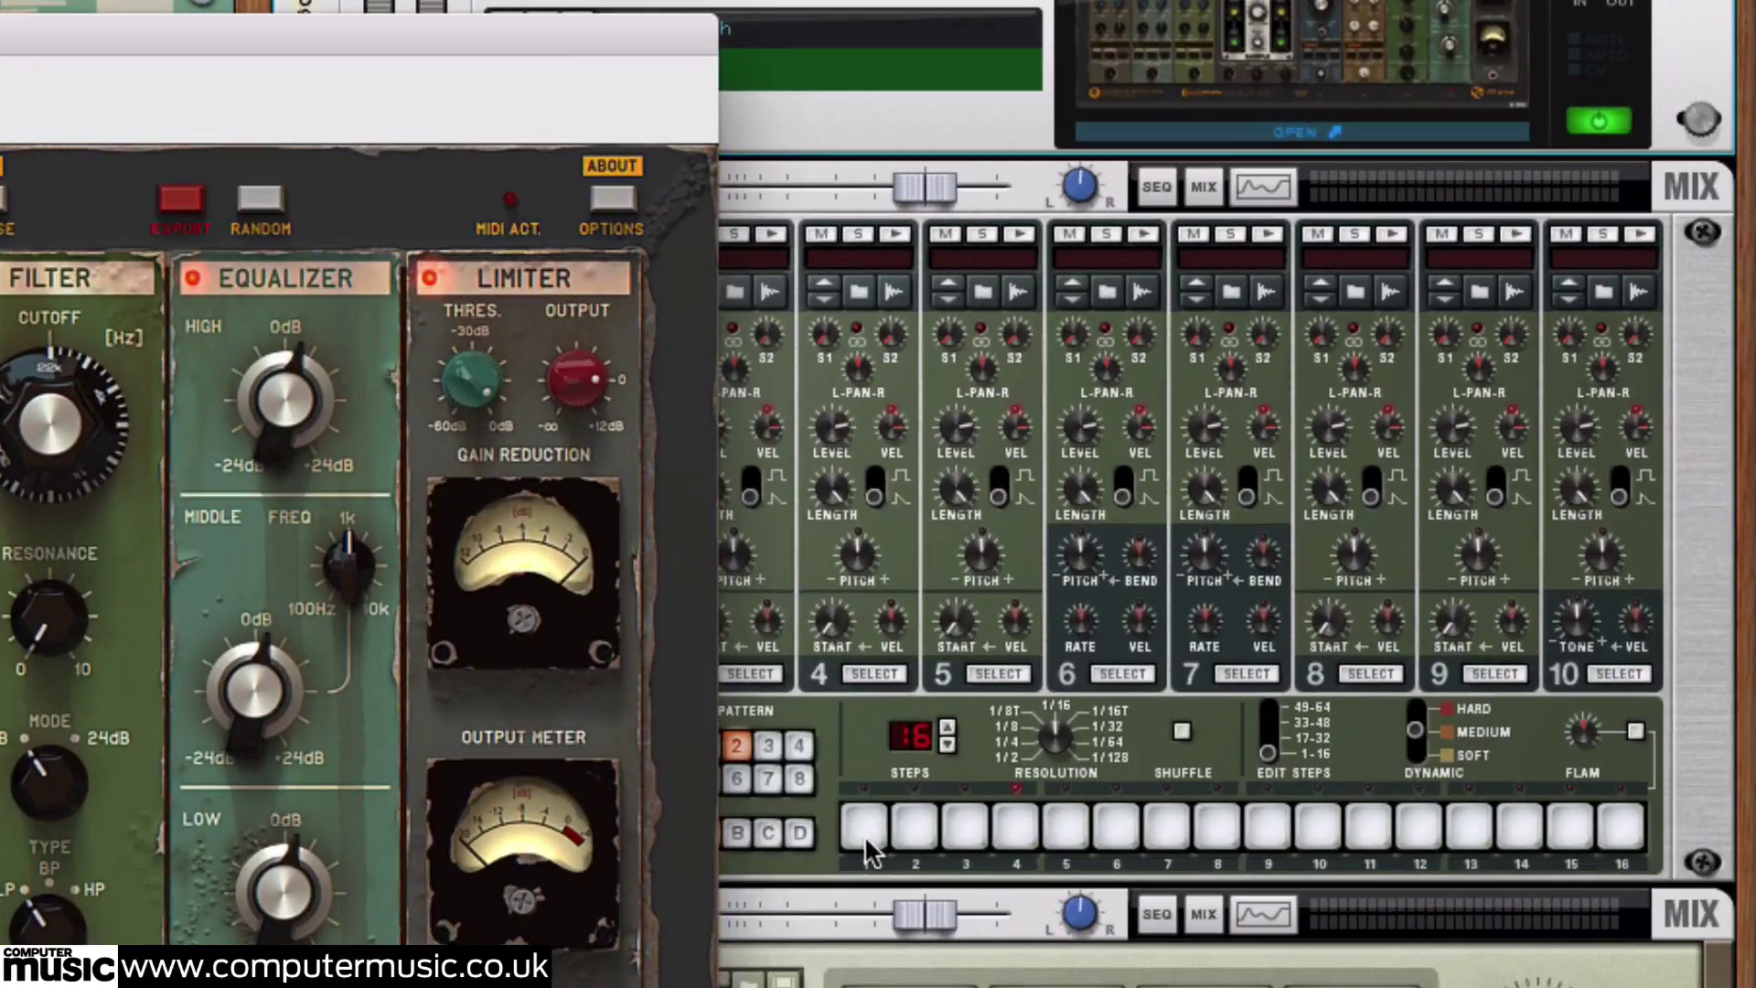
# - Program Redrum hits on steps 1, 4 and 5
pyautogui.click(864, 827)
pyautogui.click(1010, 826)
pyautogui.click(1064, 827)
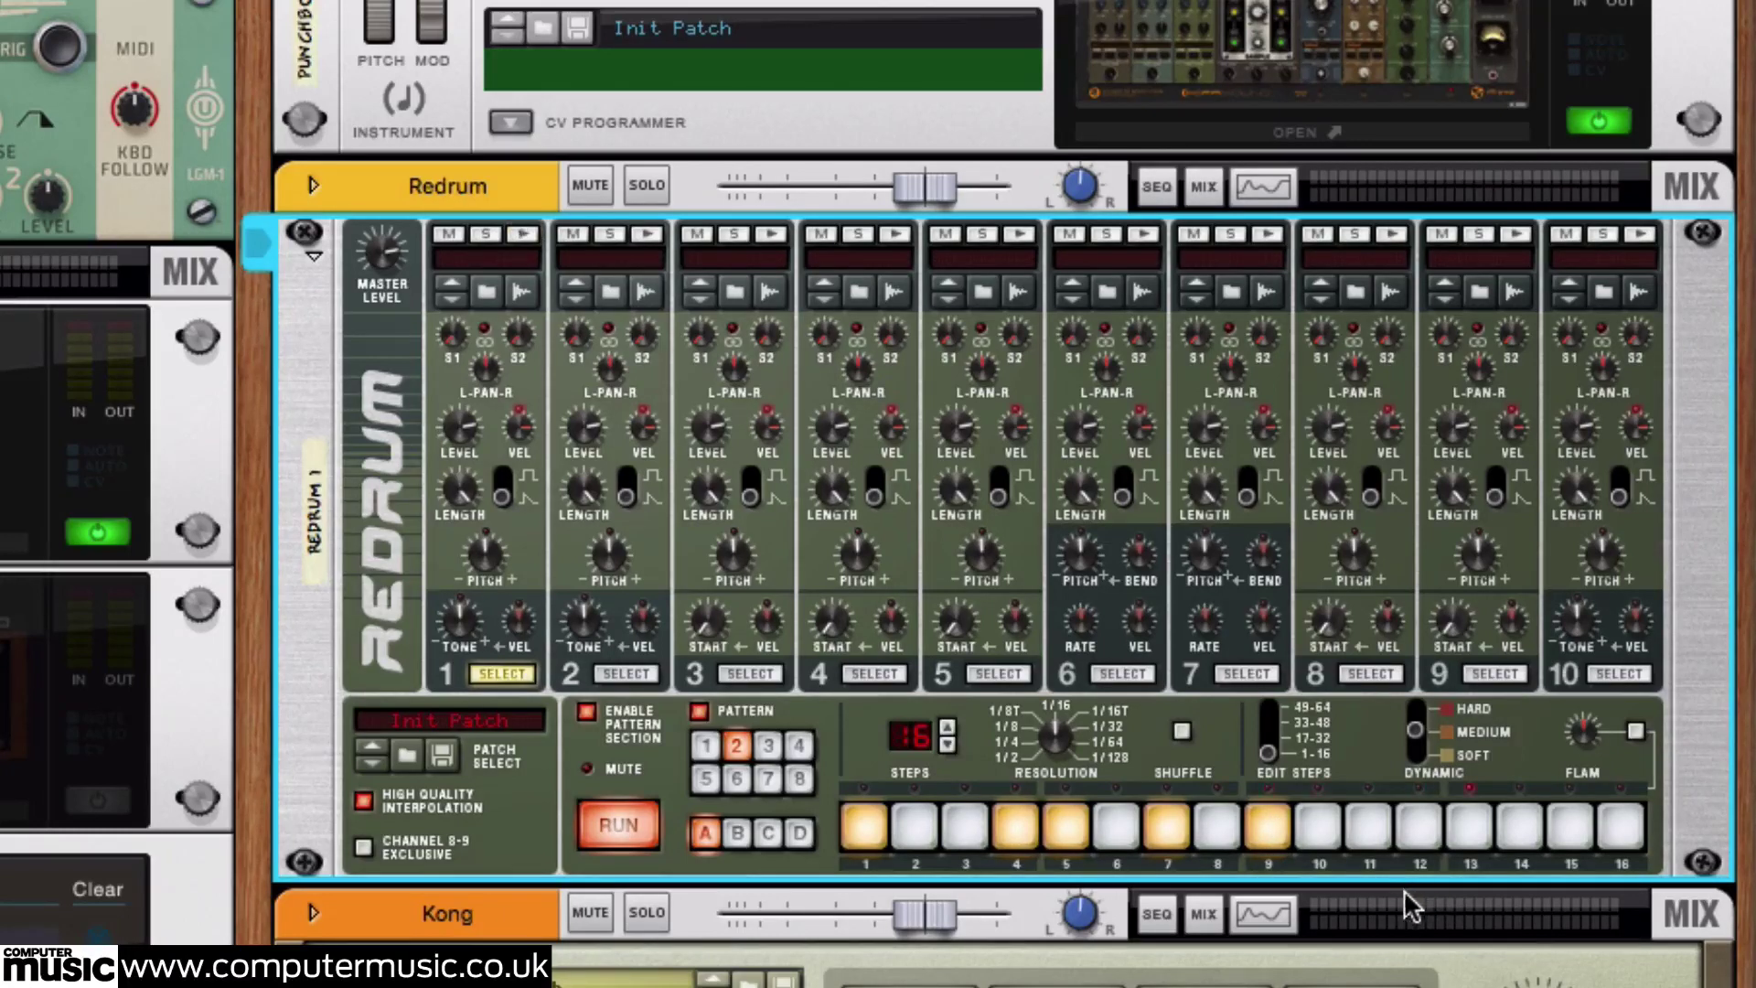
# - Add a hit on step 8 and clear steps 9 and 12 in the Redrum pattern
pyautogui.click(1420, 828)
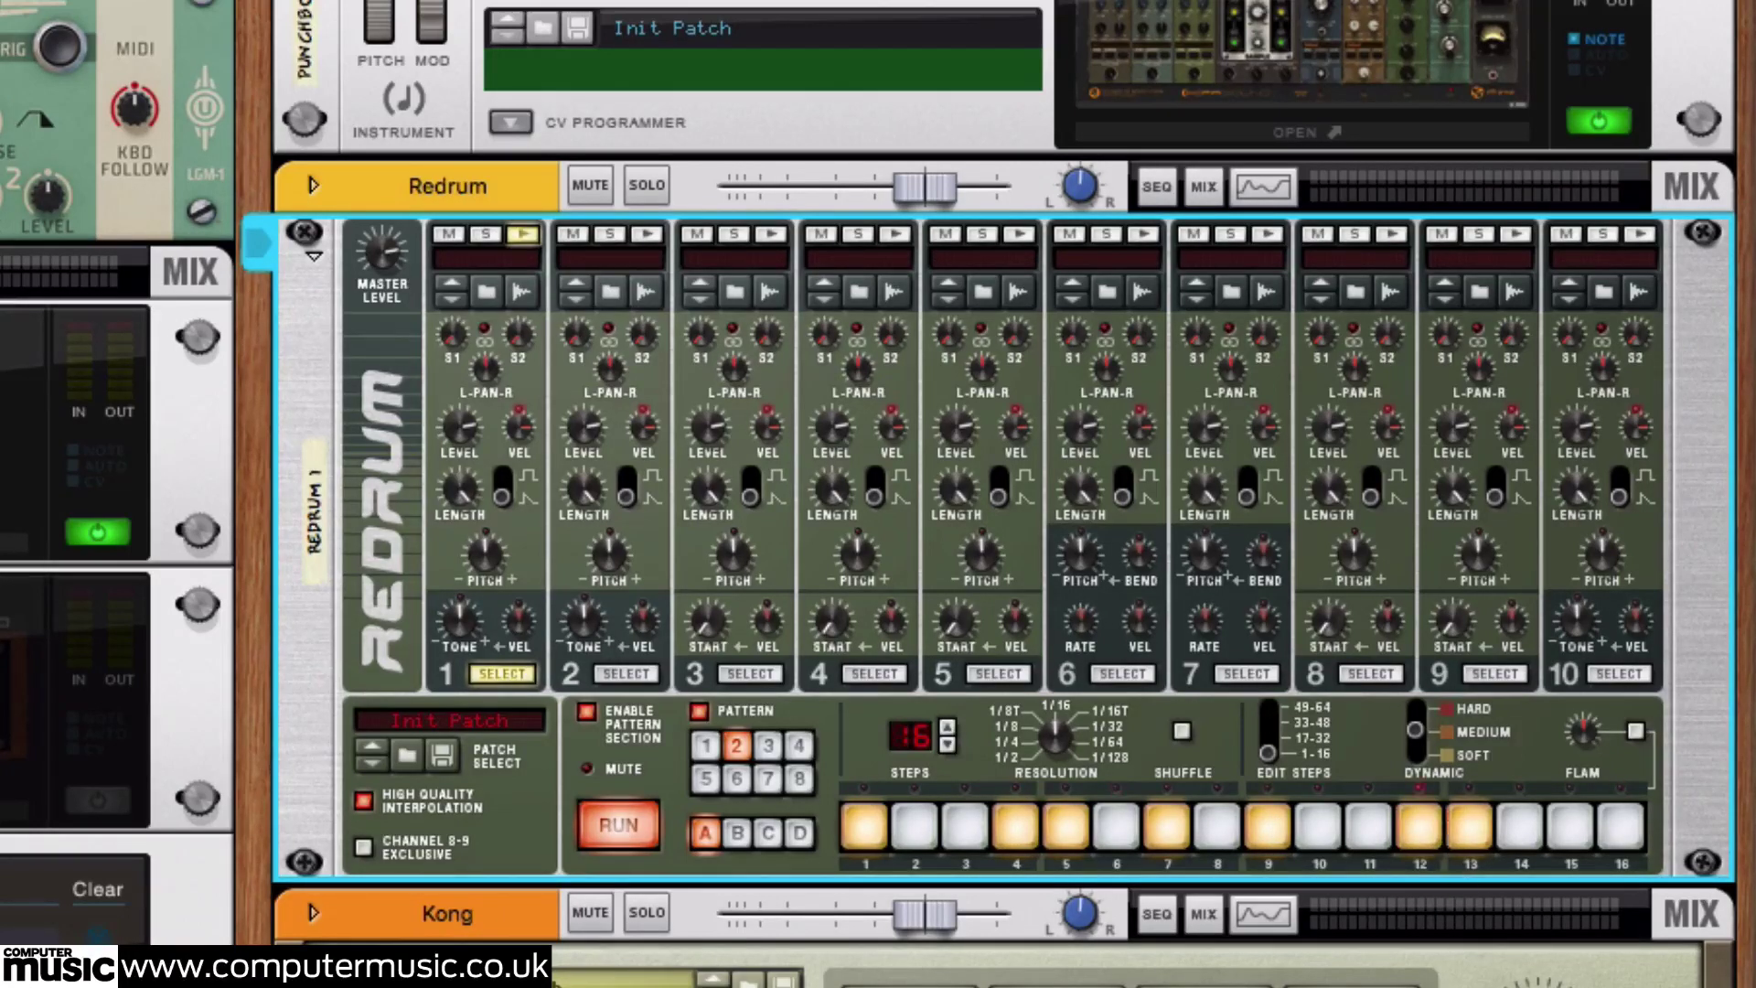
pyautogui.click(1221, 815)
pyautogui.click(1271, 814)
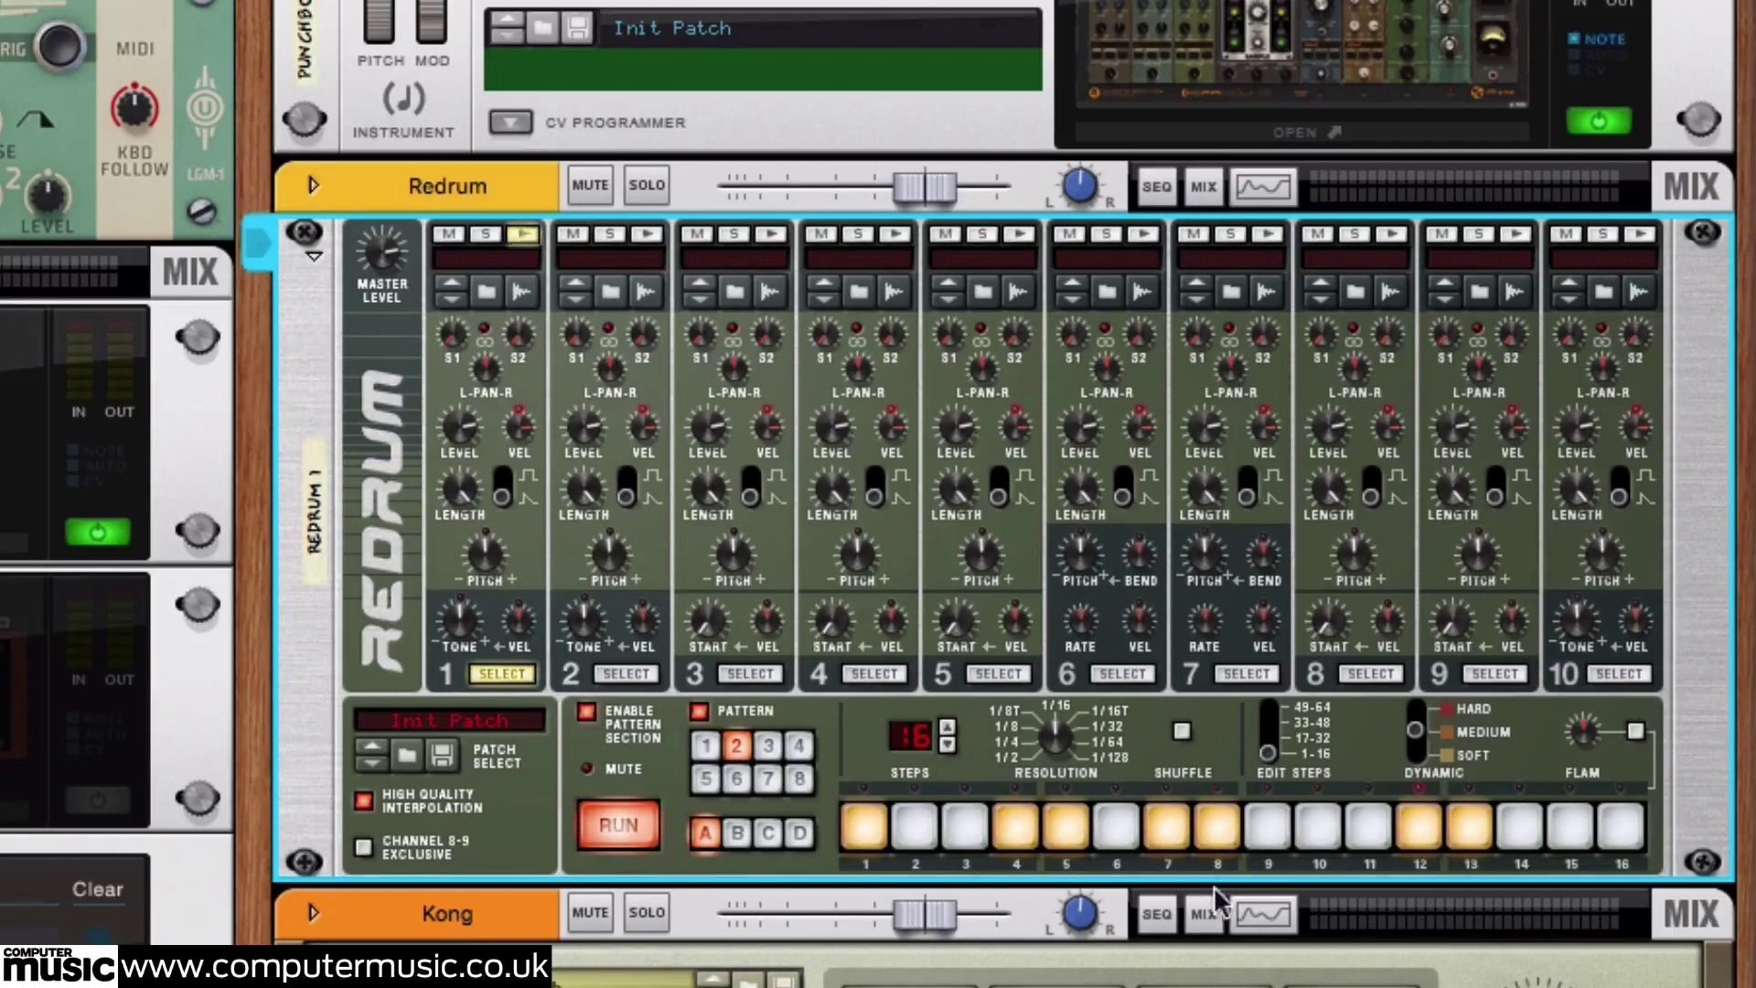
pyautogui.click(1420, 826)
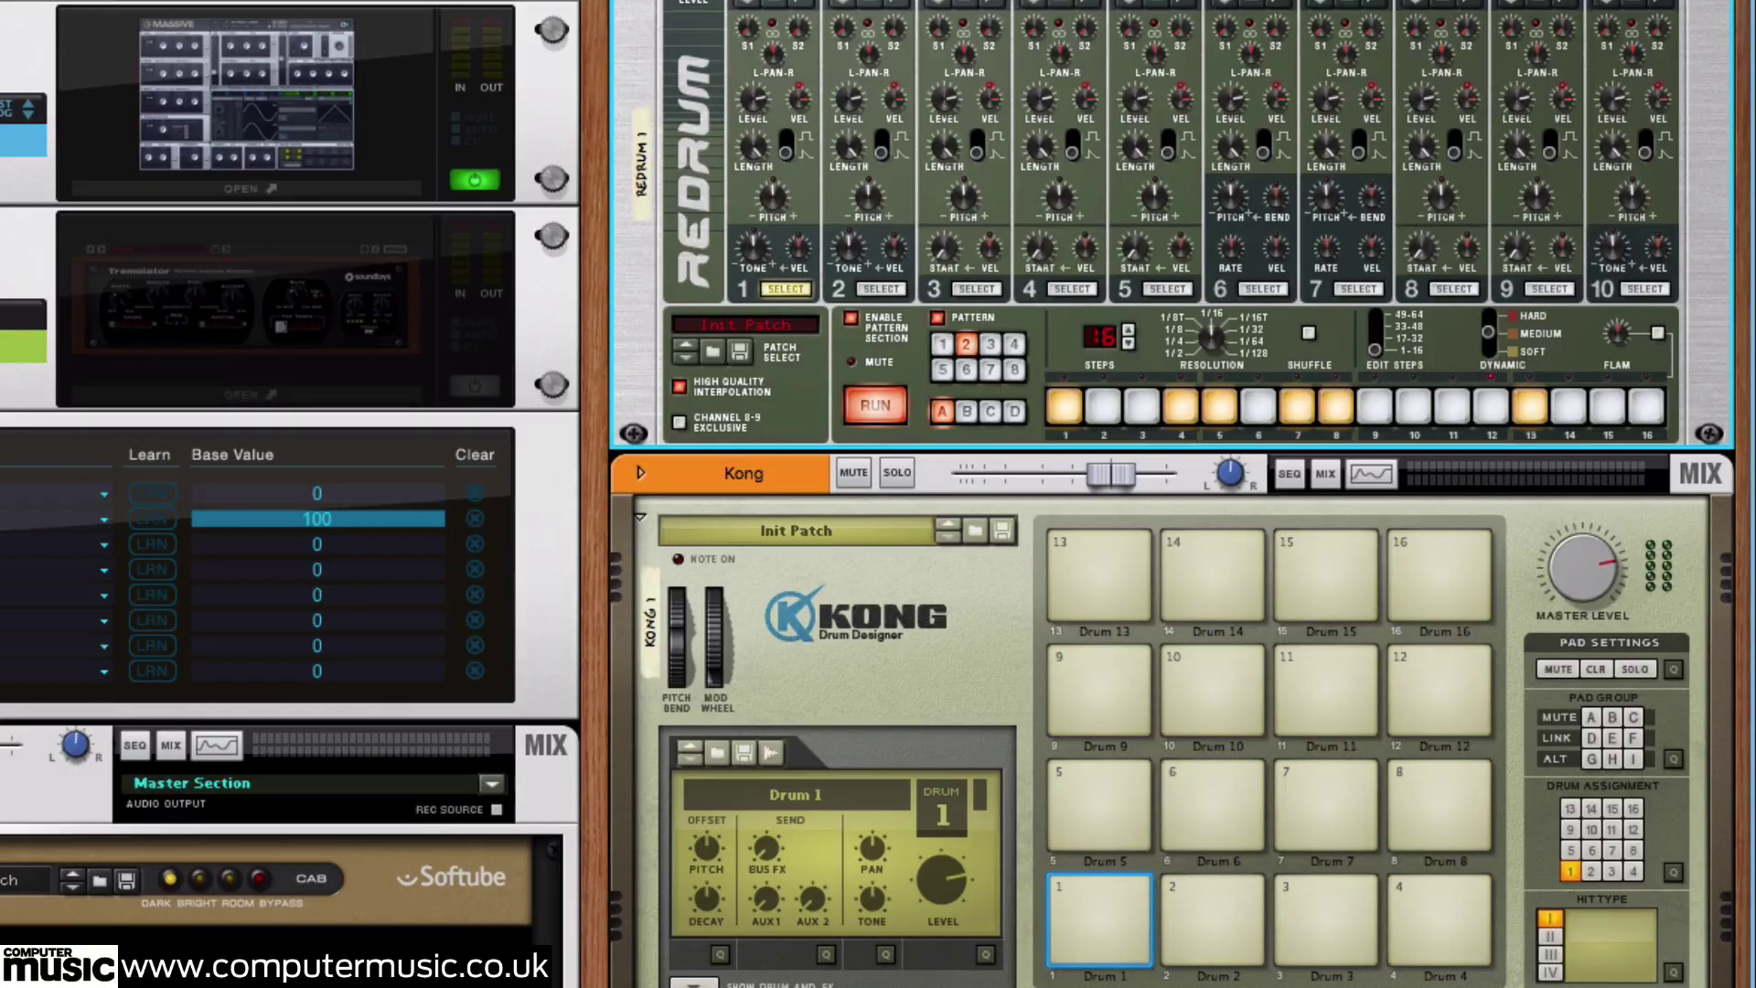
# - On the rack rear, cable Redrum channel 1 Gate Out to Kong pad 1 Gate In
pyautogui.press('Tab')
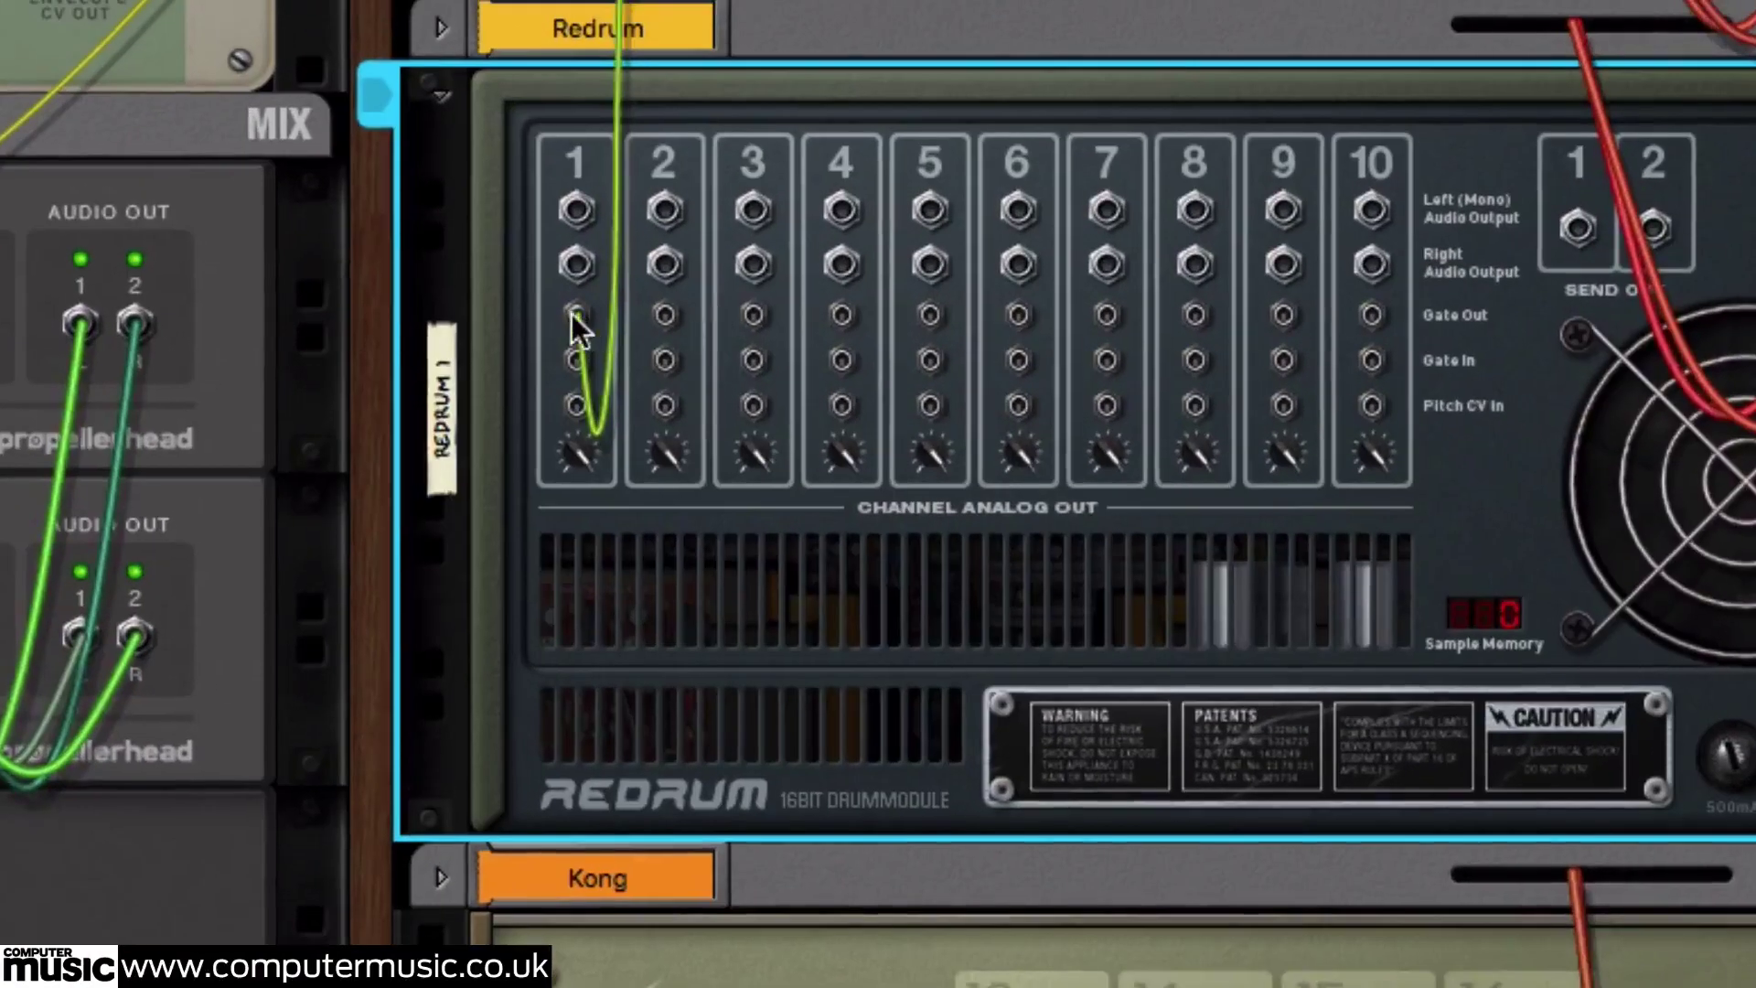
pyautogui.moveTo(576, 330); pyautogui.dragTo(753, 796)
pyautogui.press('Tab')
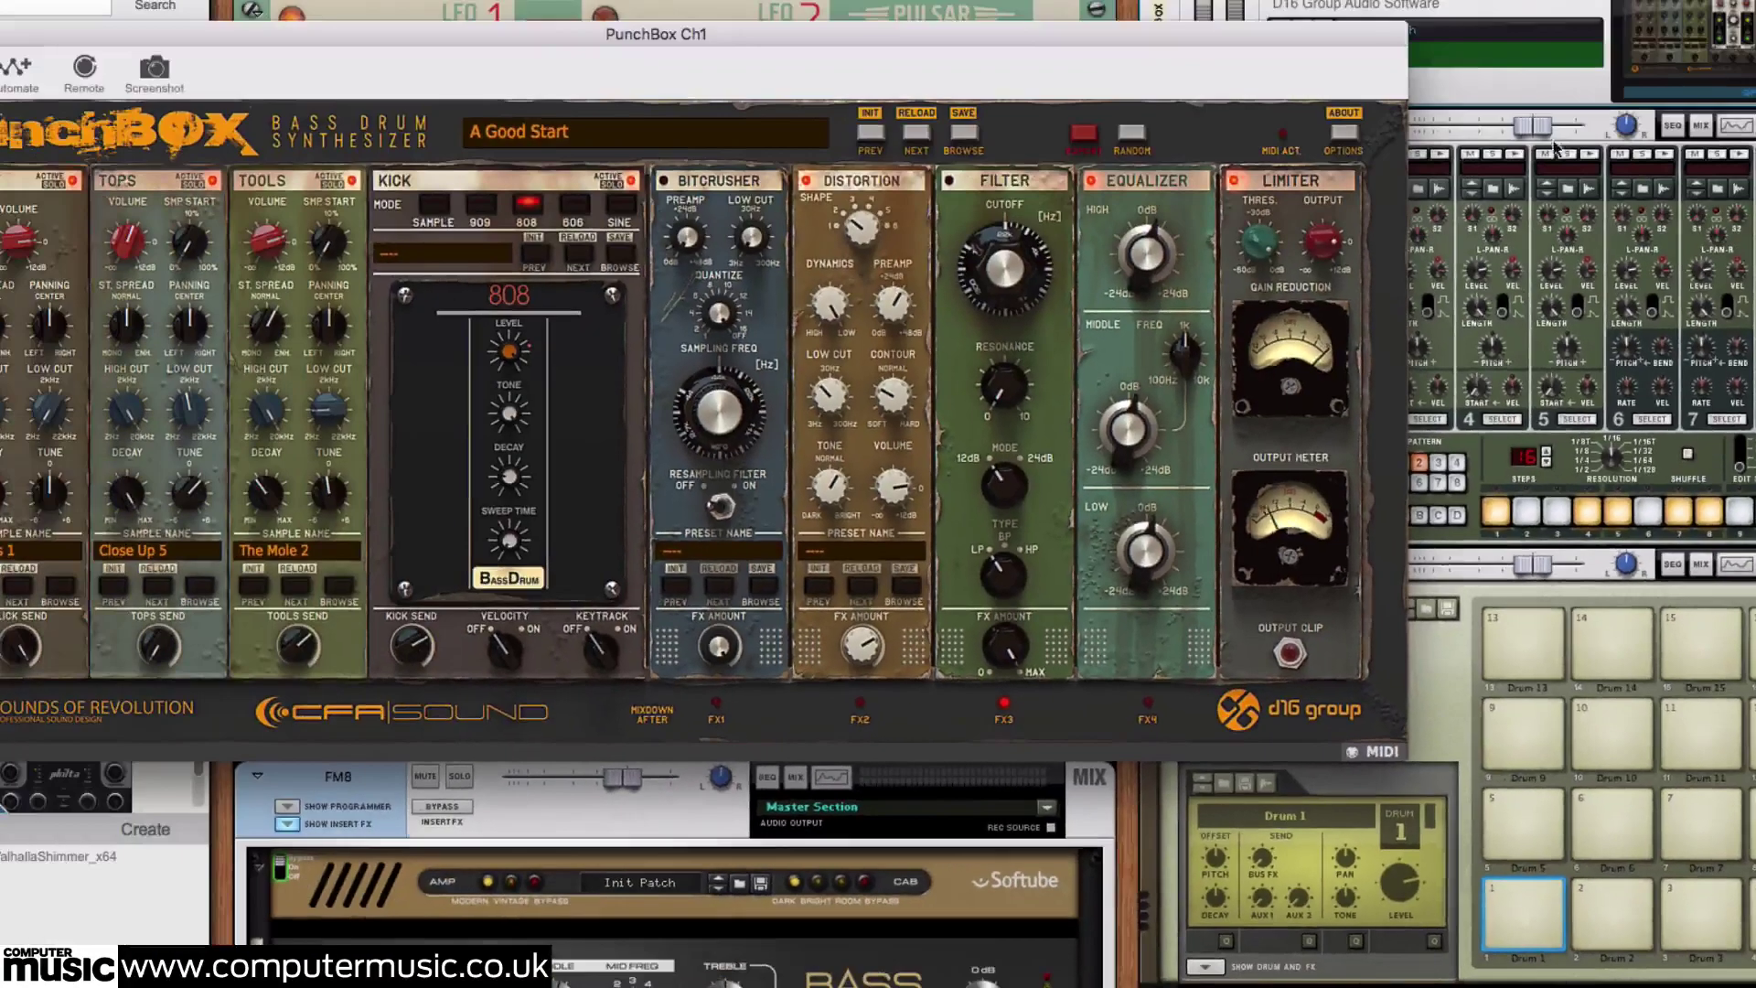
# - Step through the PunchBox presets Abyss, Acidic and Act to Advantage 1
pyautogui.click(918, 135)
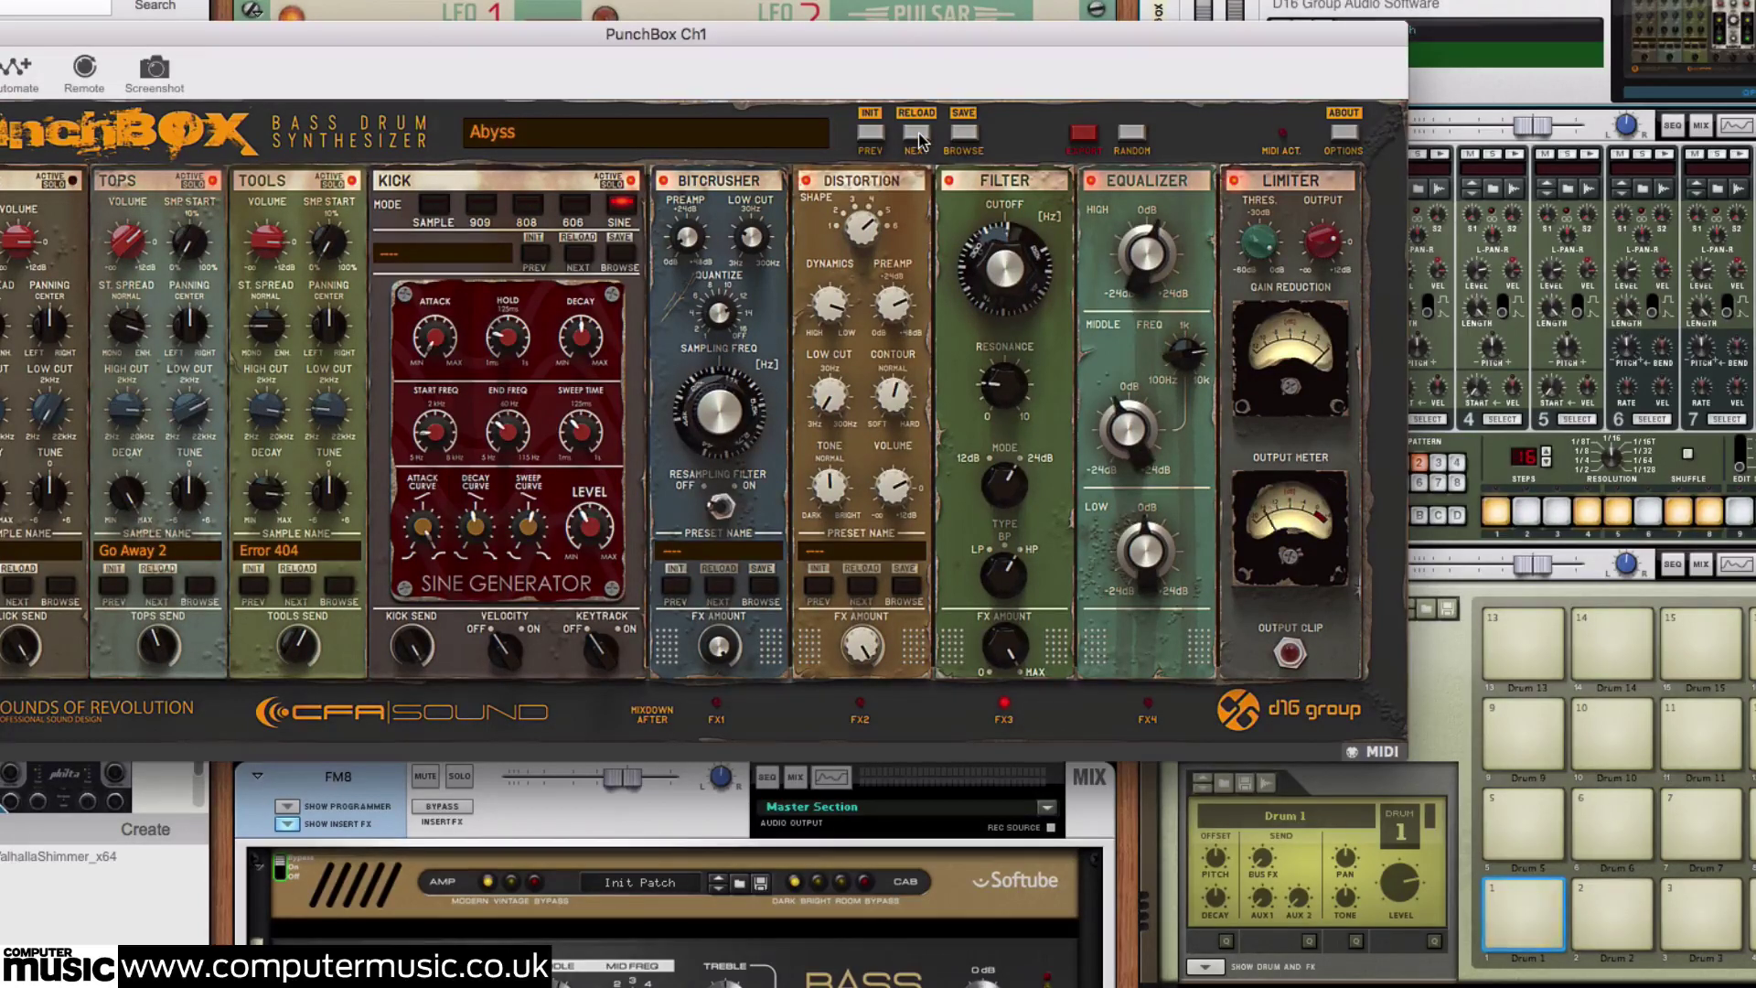
pyautogui.click(918, 136)
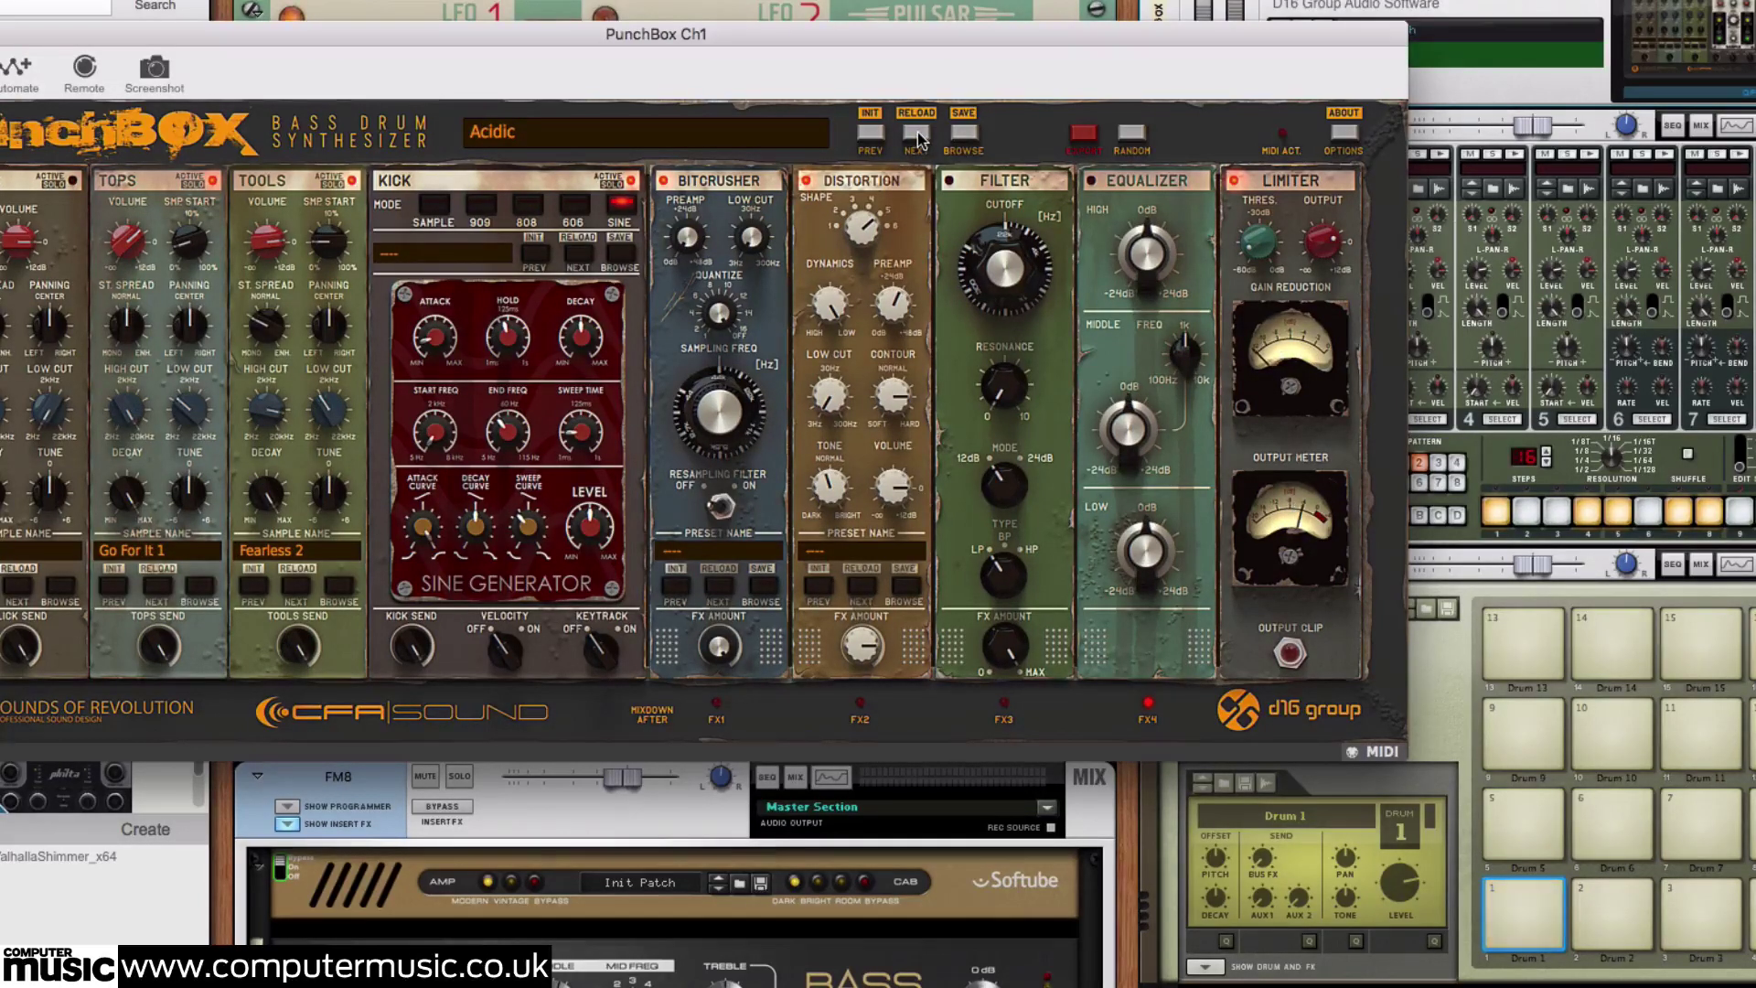
pyautogui.click(918, 135)
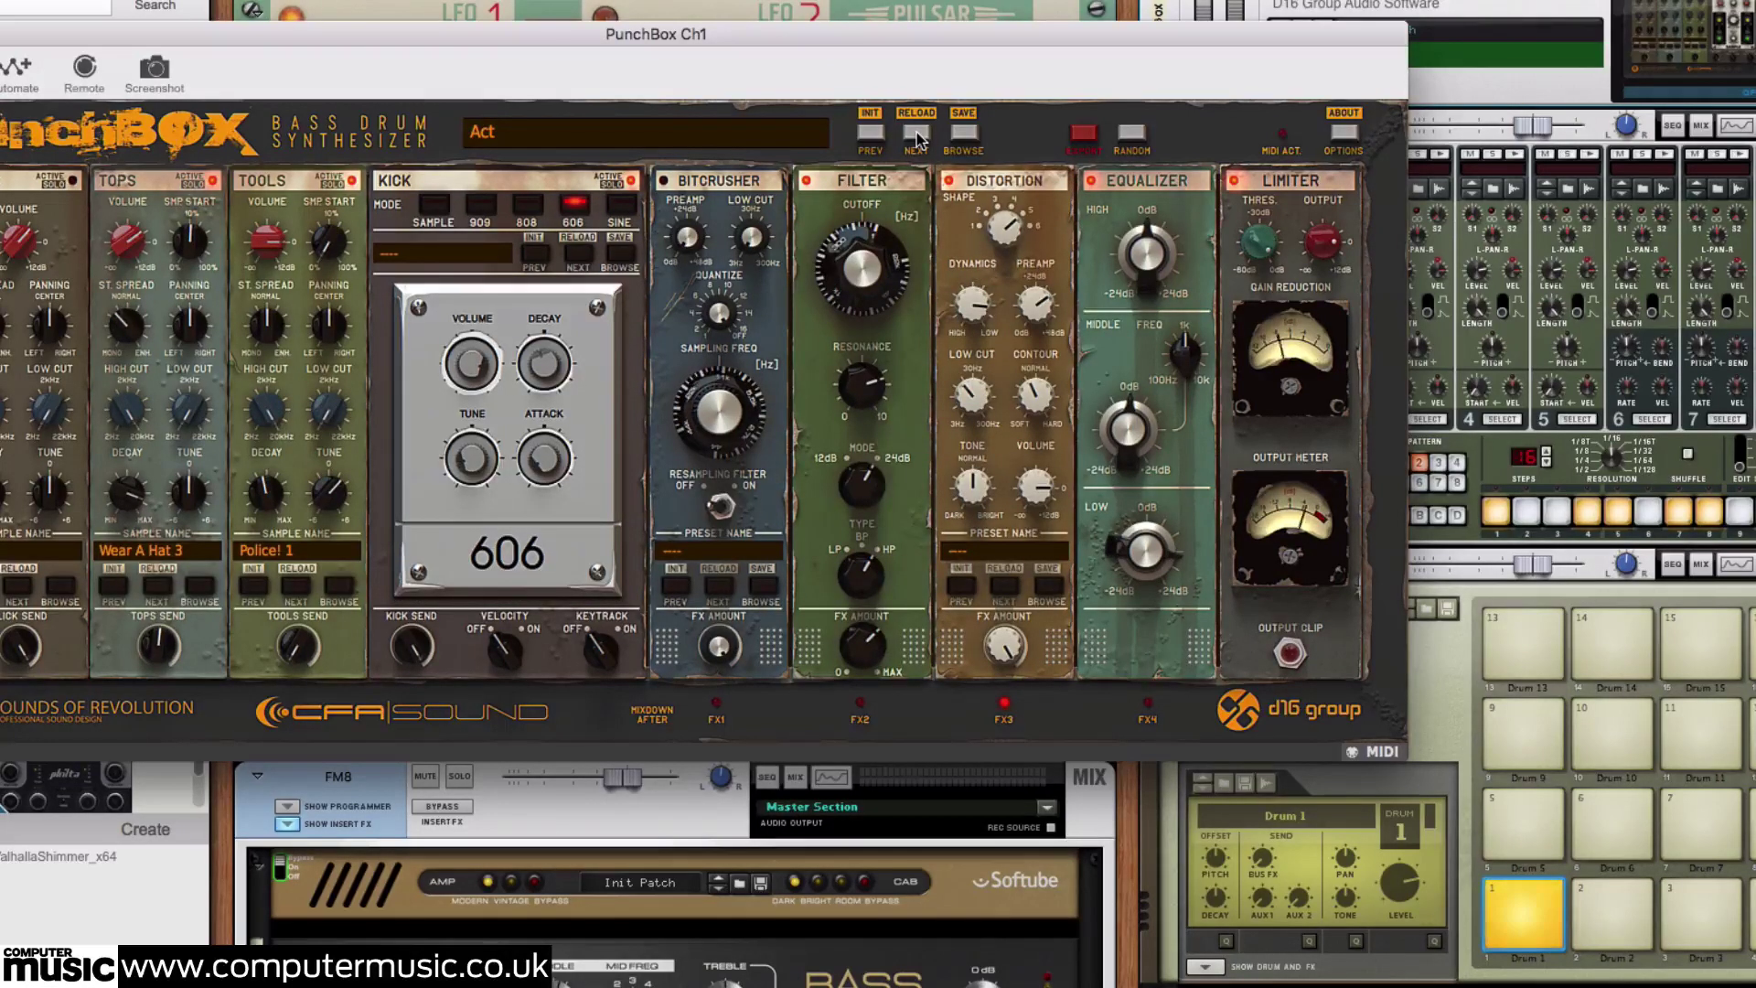
pyautogui.click(919, 135)
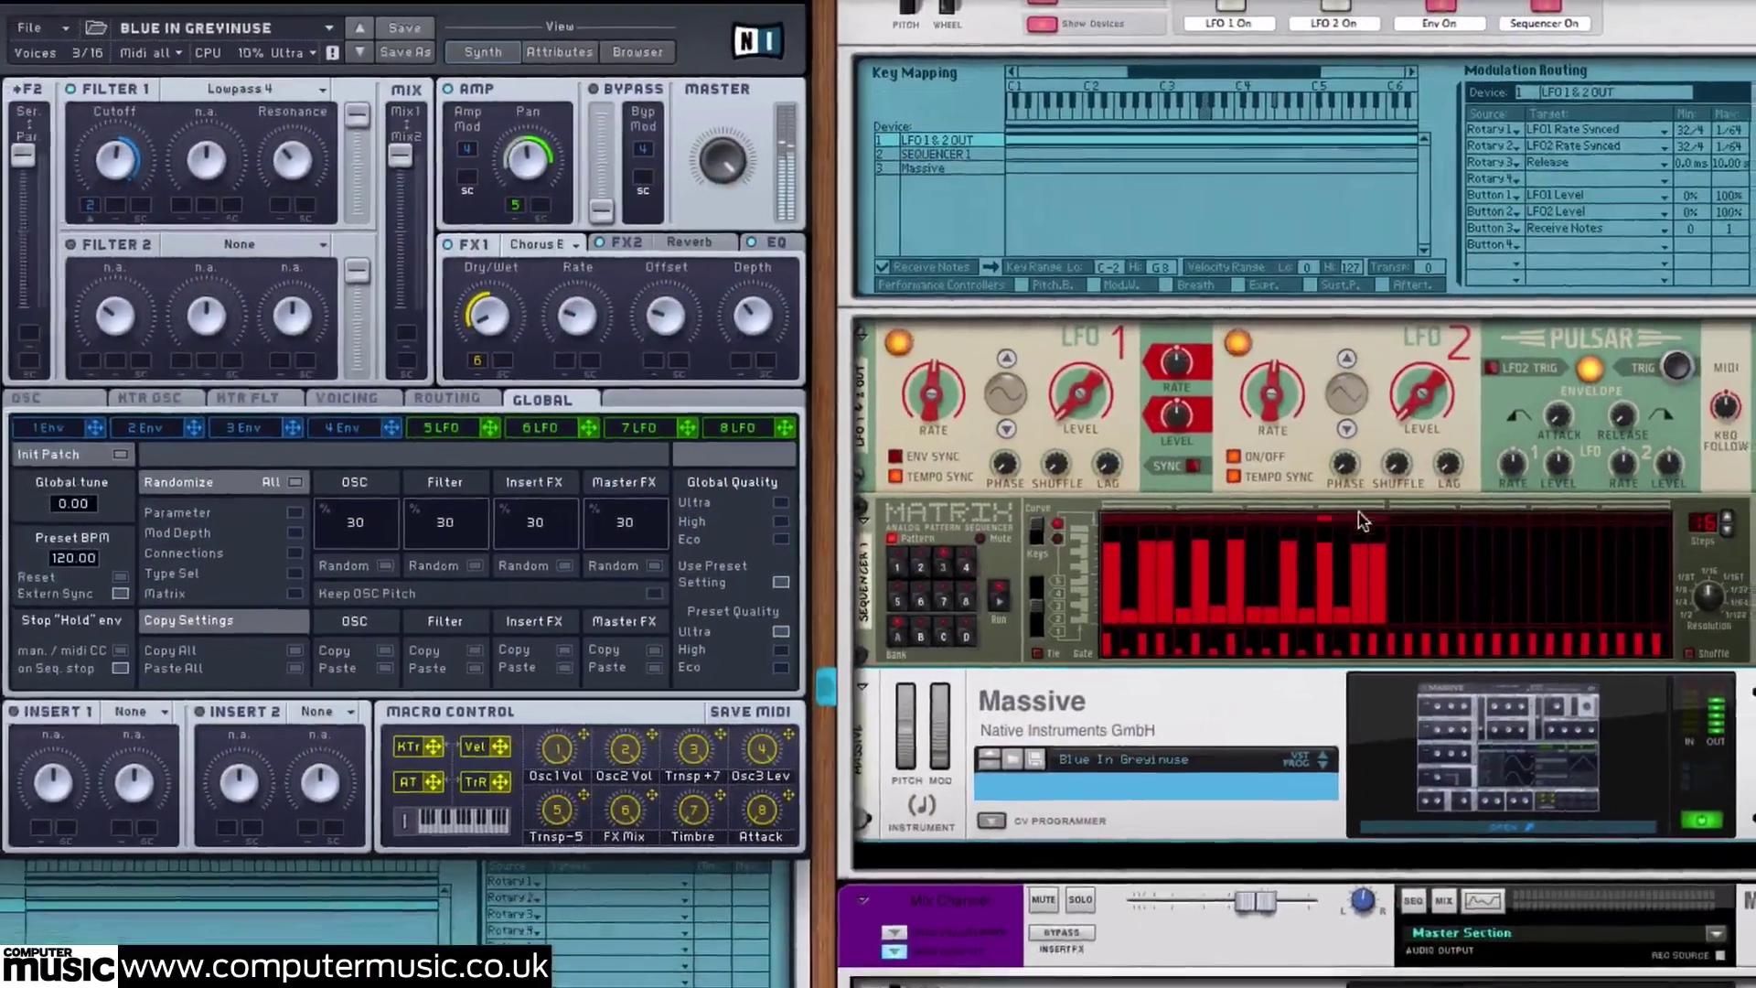
# - On the rack rear, lower the Combinator's Sequence Pattern knob to 22, then raise it to 109
pyautogui.press('Tab')
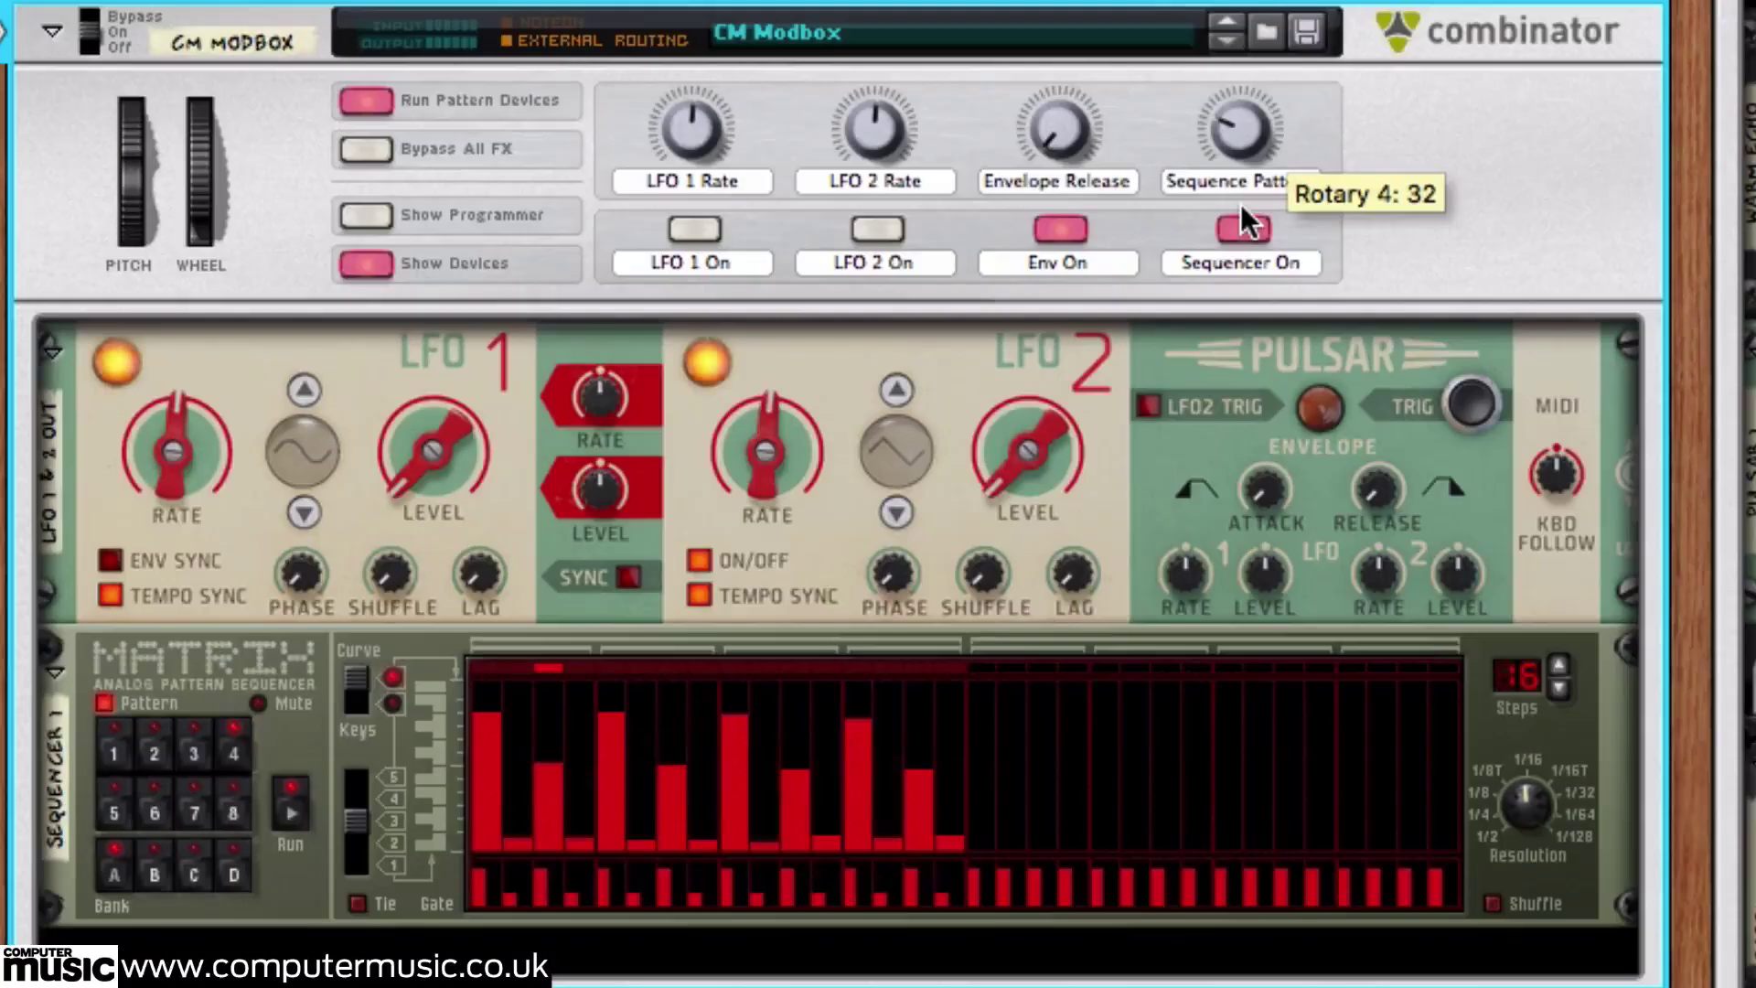
pyautogui.moveTo(1240, 205)
pyautogui.mouseDown()
pyautogui.moveTo(1244, 242)
pyautogui.moveTo(1232, 176)
pyautogui.mouseUp()
pyautogui.moveTo(1238, 158); pyautogui.dragTo(1262, 90)
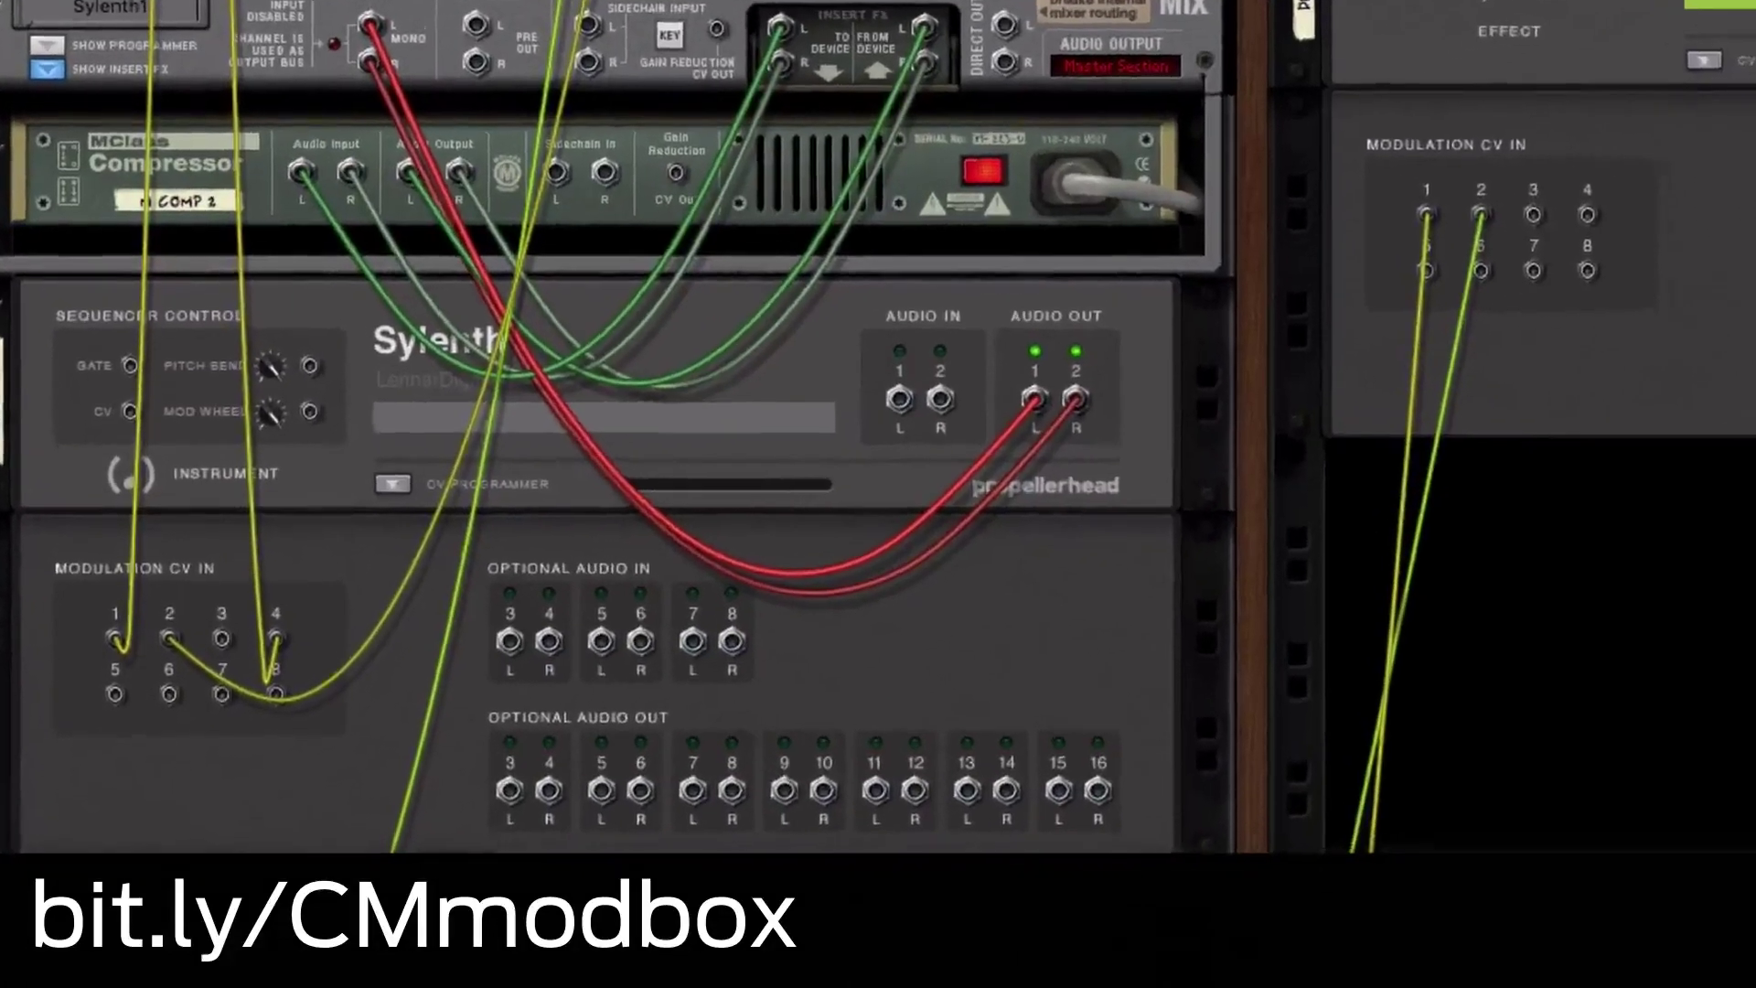
# - Cable into Sylenth1's Modulation CV In 5, set LFO 2 Rate to 100 and Sequence Pattern to 85
pyautogui.moveTo(499, 182); pyautogui.dragTo(136, 732)
pyautogui.moveTo(135, 661); pyautogui.dragTo(112, 656)
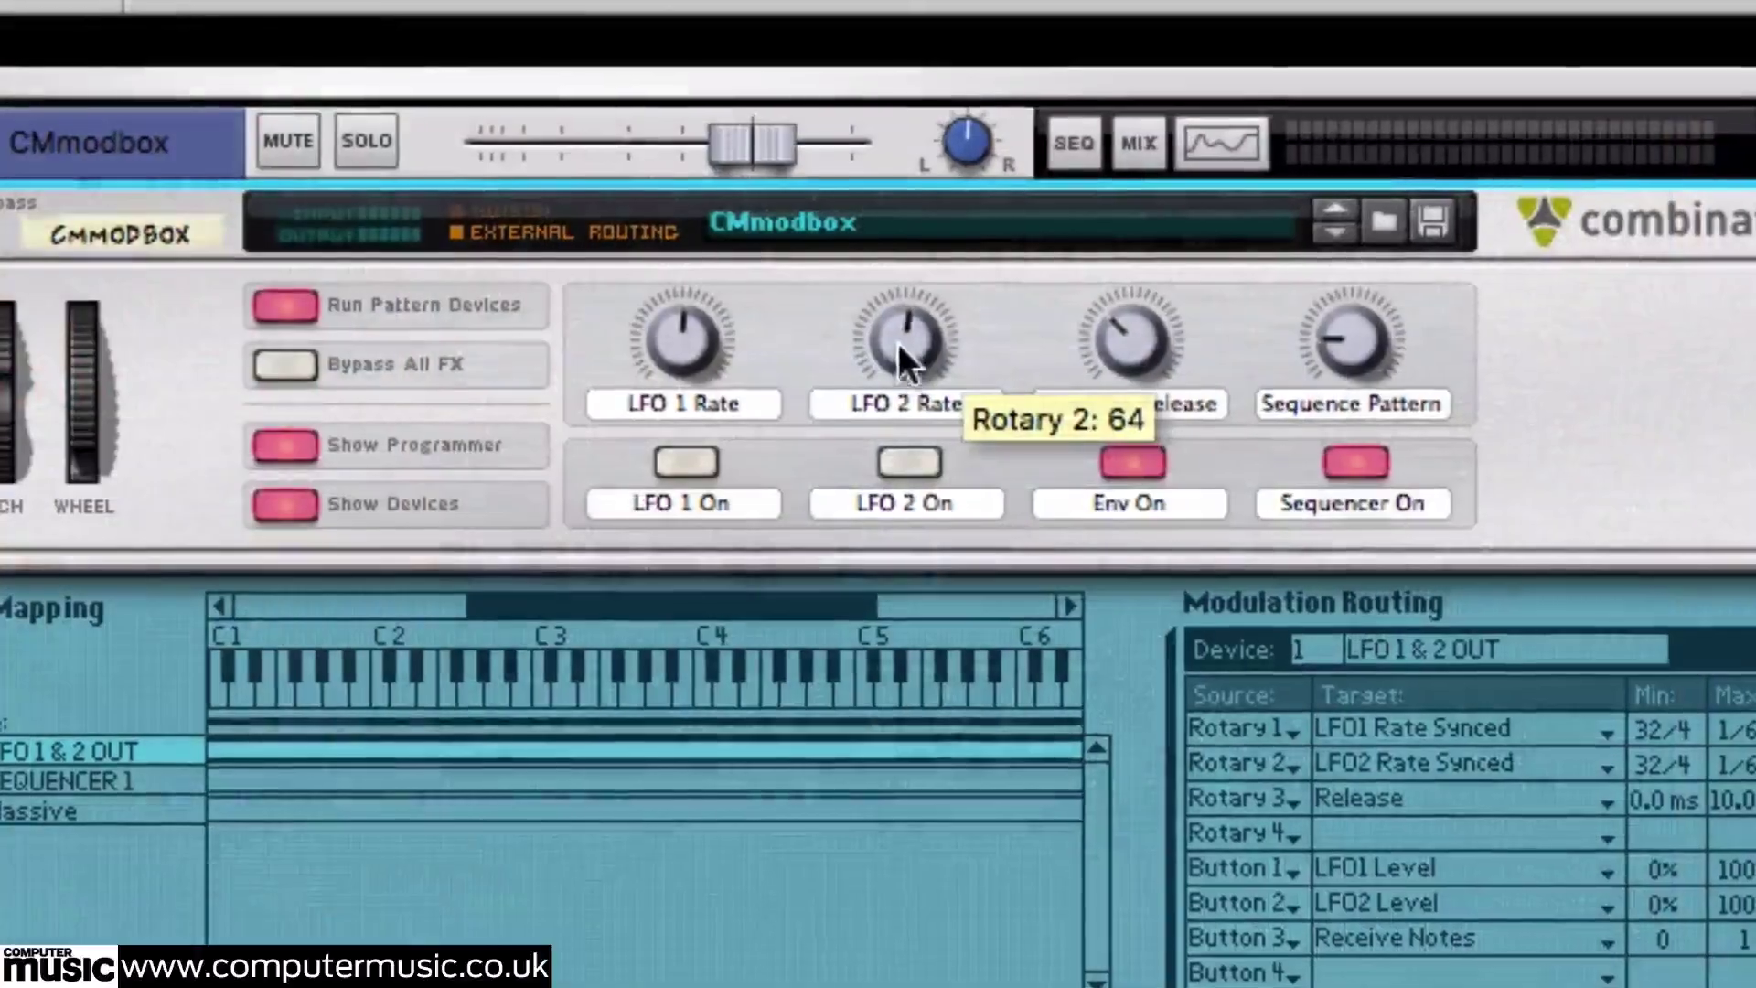
pyautogui.moveTo(902, 333); pyautogui.dragTo(914, 315)
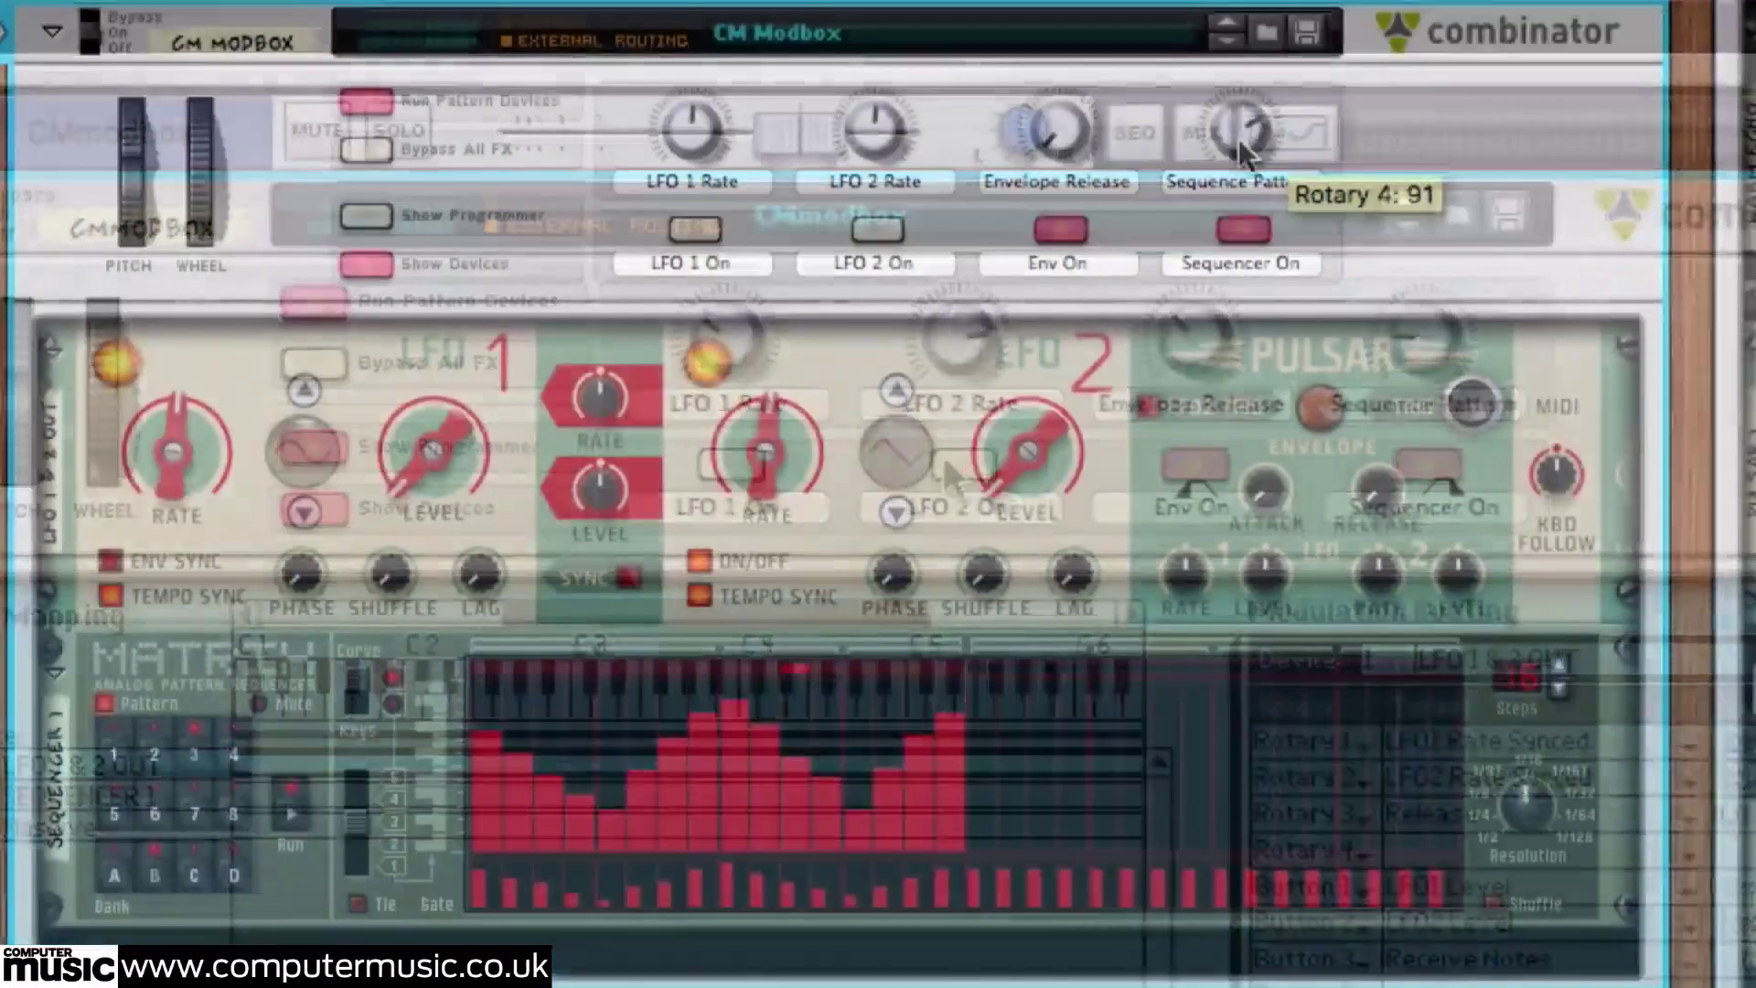
pyautogui.moveTo(1238, 139); pyautogui.dragTo(1238, 176)
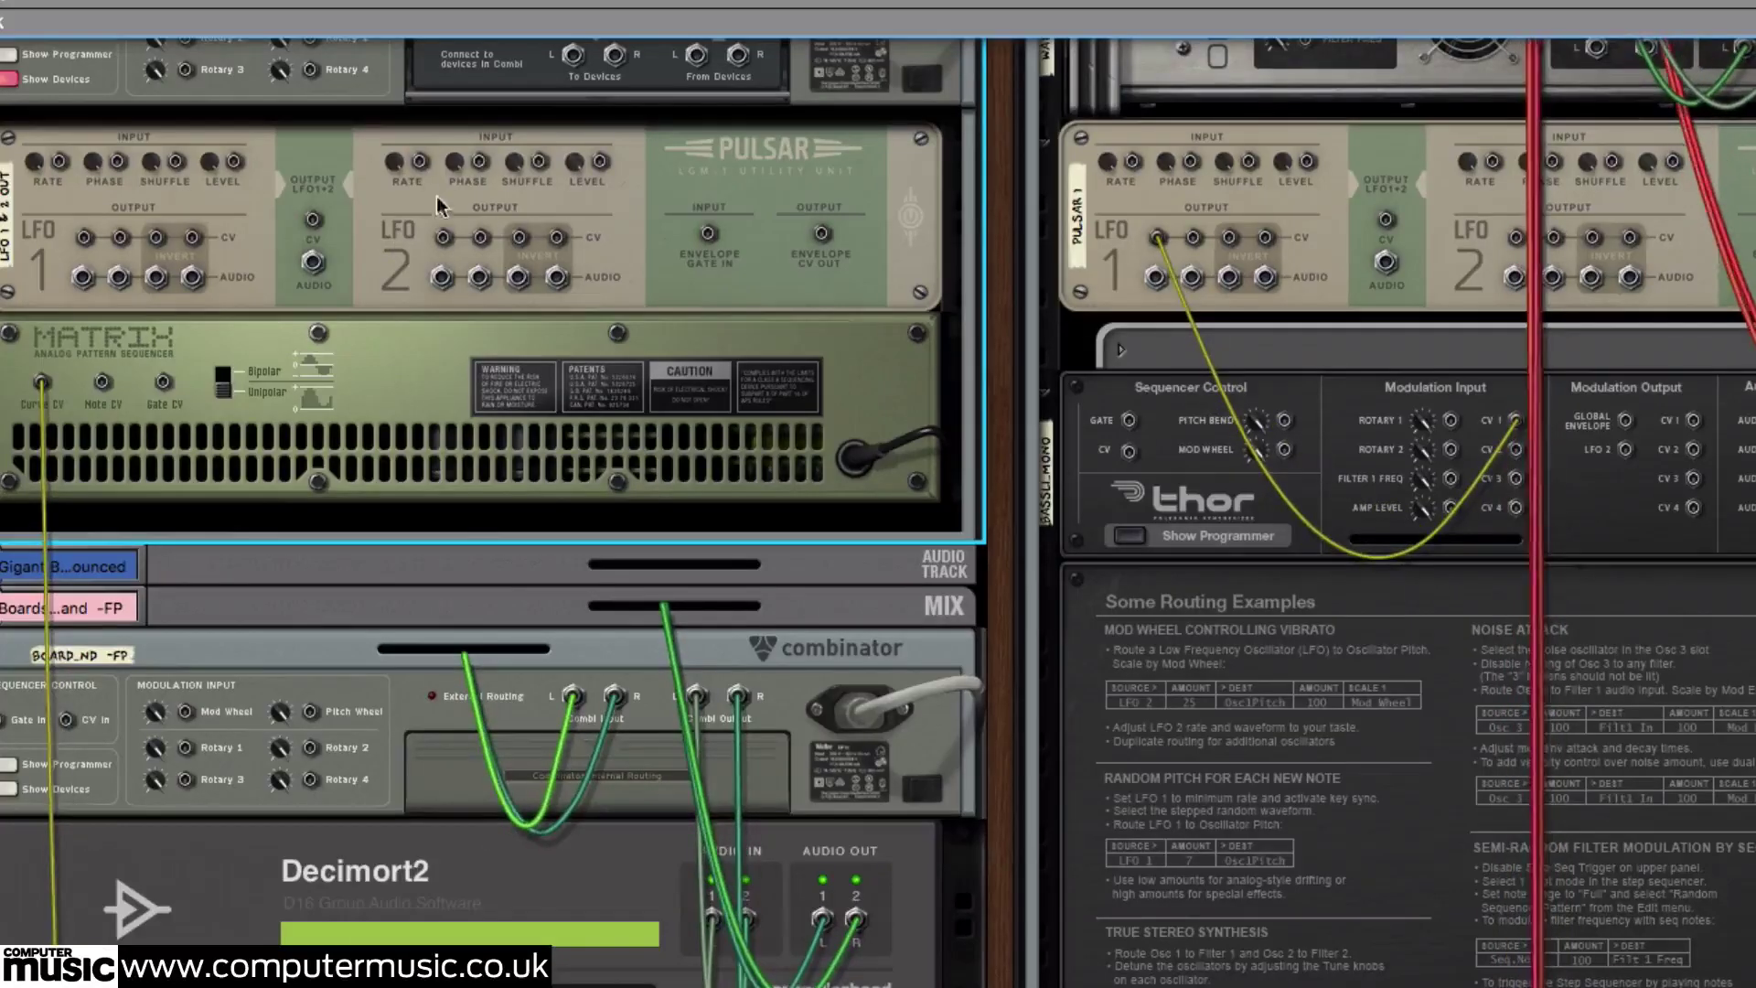
# - Cable Pulsar LFO 2 CV out to Thor's Rotary 1 modulation input and its CV 2 jack
pyautogui.moveTo(445, 241); pyautogui.dragTo(1450, 420)
pyautogui.moveTo(518, 239); pyautogui.dragTo(1692, 457)
pyautogui.moveTo(1692, 457); pyautogui.dragTo(1693, 450)
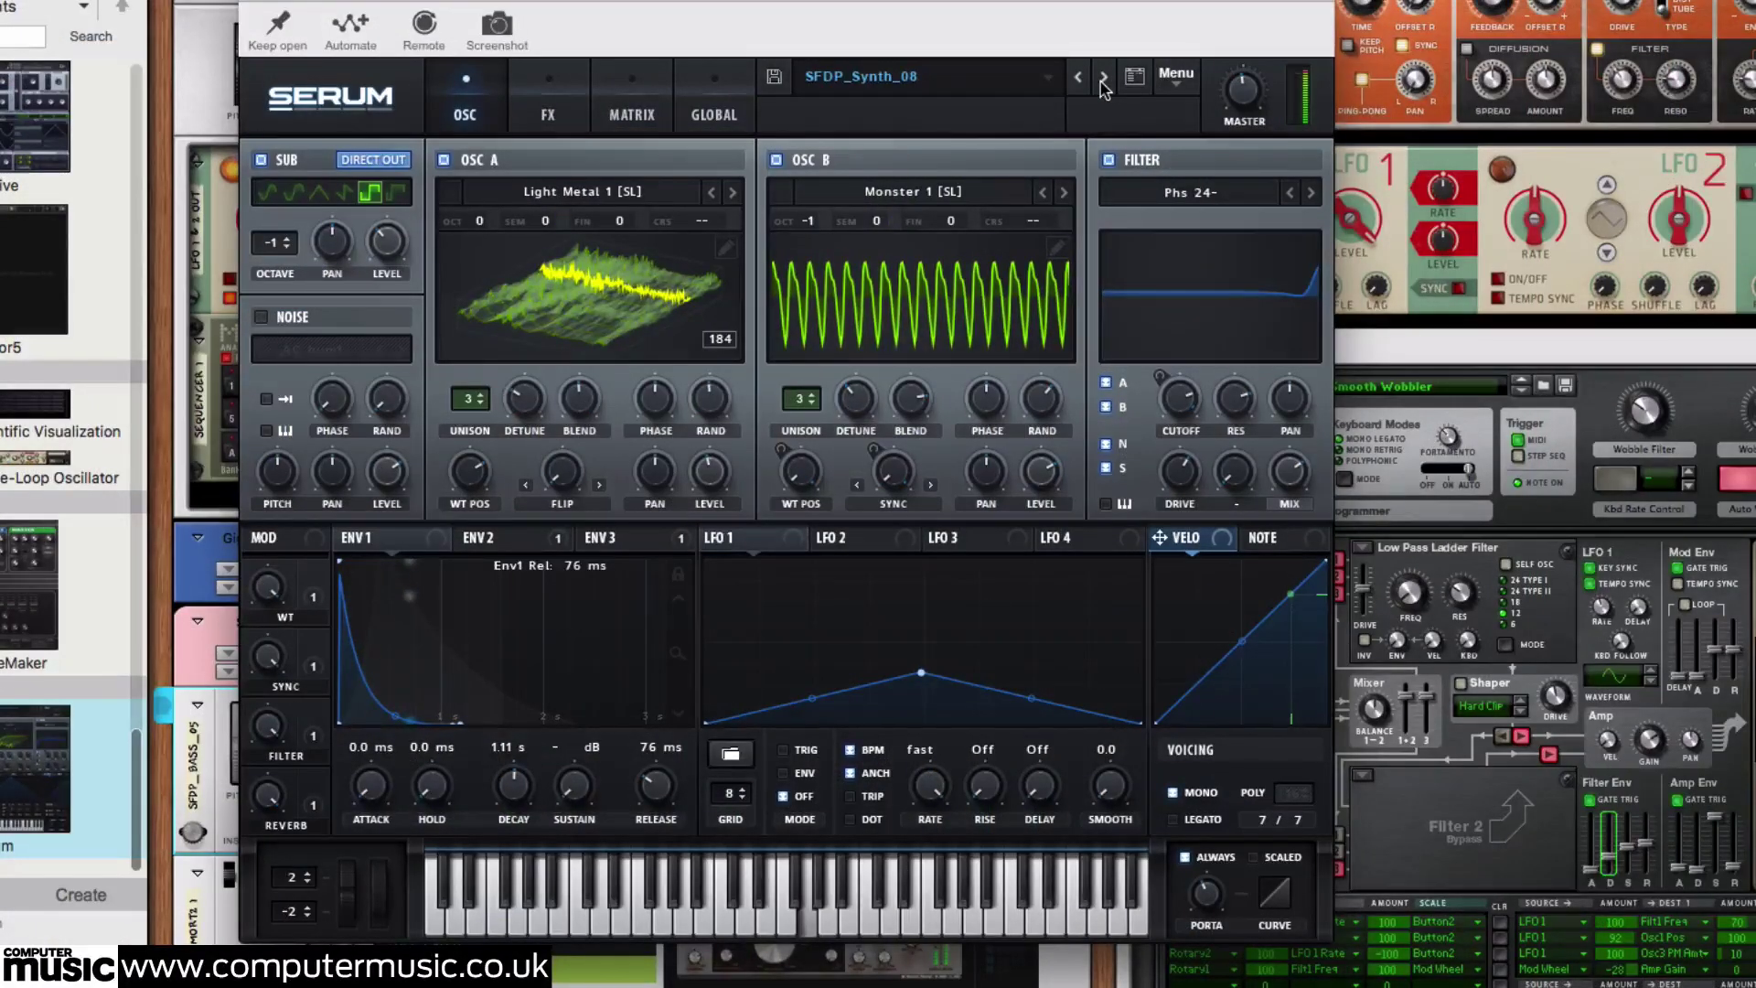
# - Load Serum preset SFDP_Synth_09 and start a cable from the Matrix's Curve CV output
pyautogui.click(1112, 75)
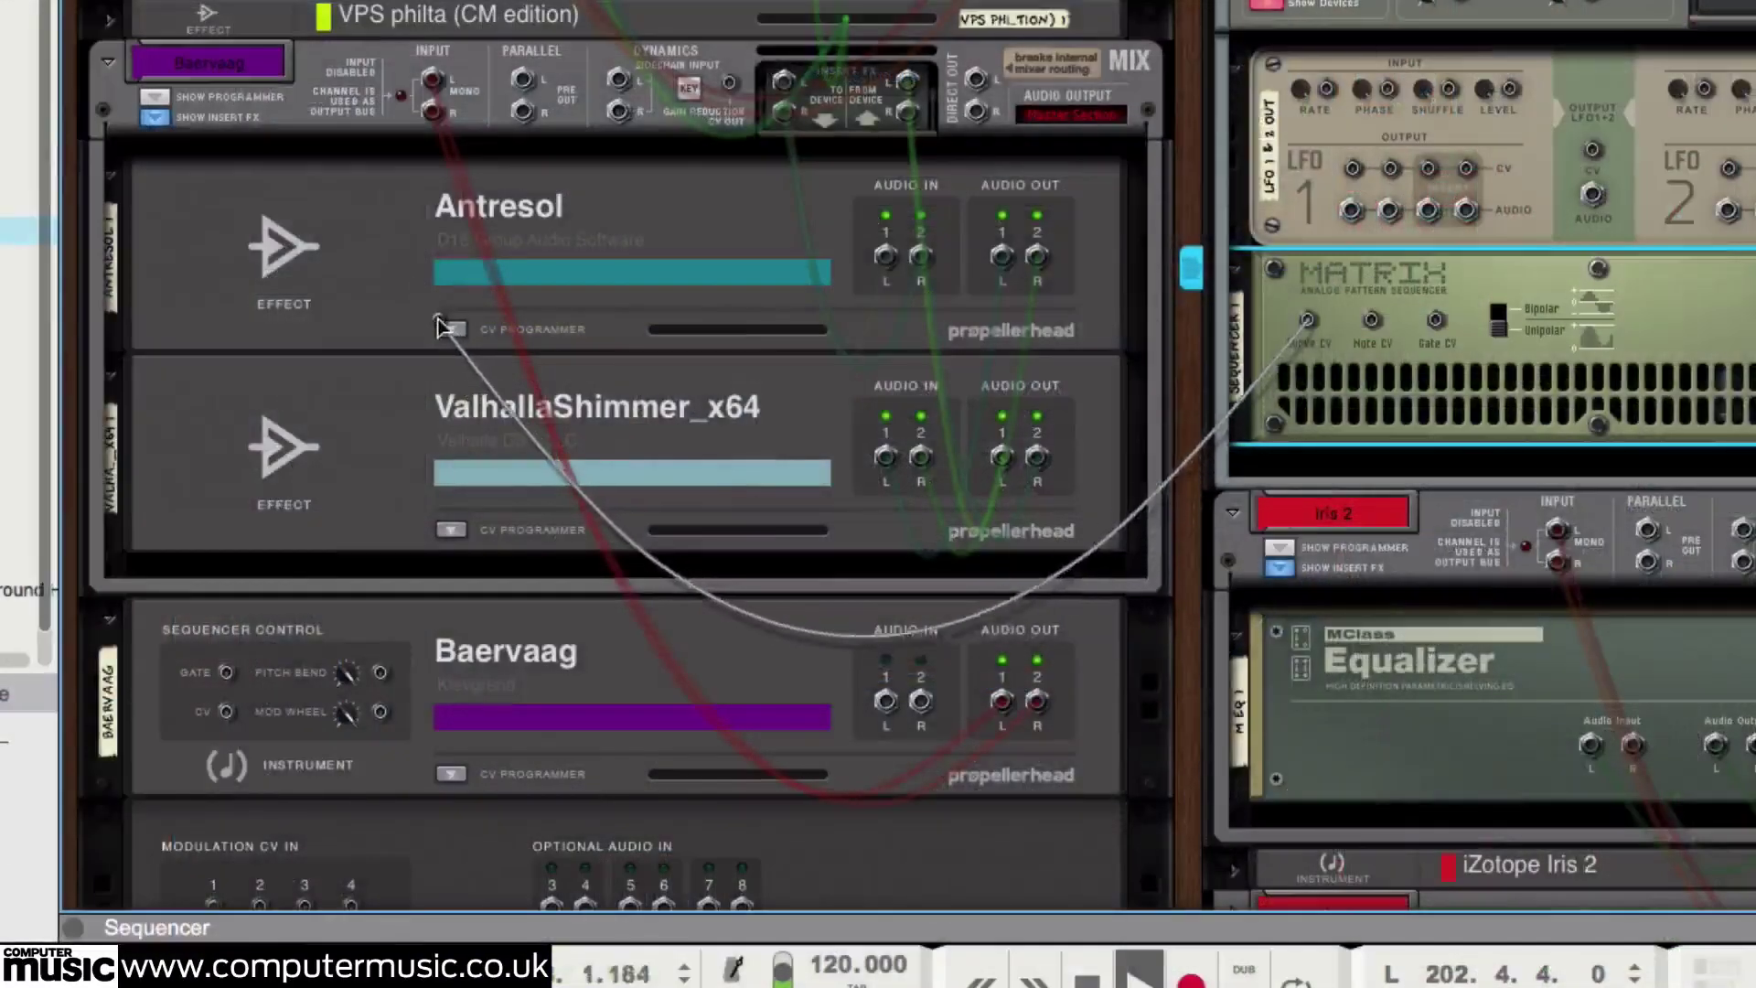
pyautogui.moveTo(439, 339); pyautogui.dragTo(216, 458)
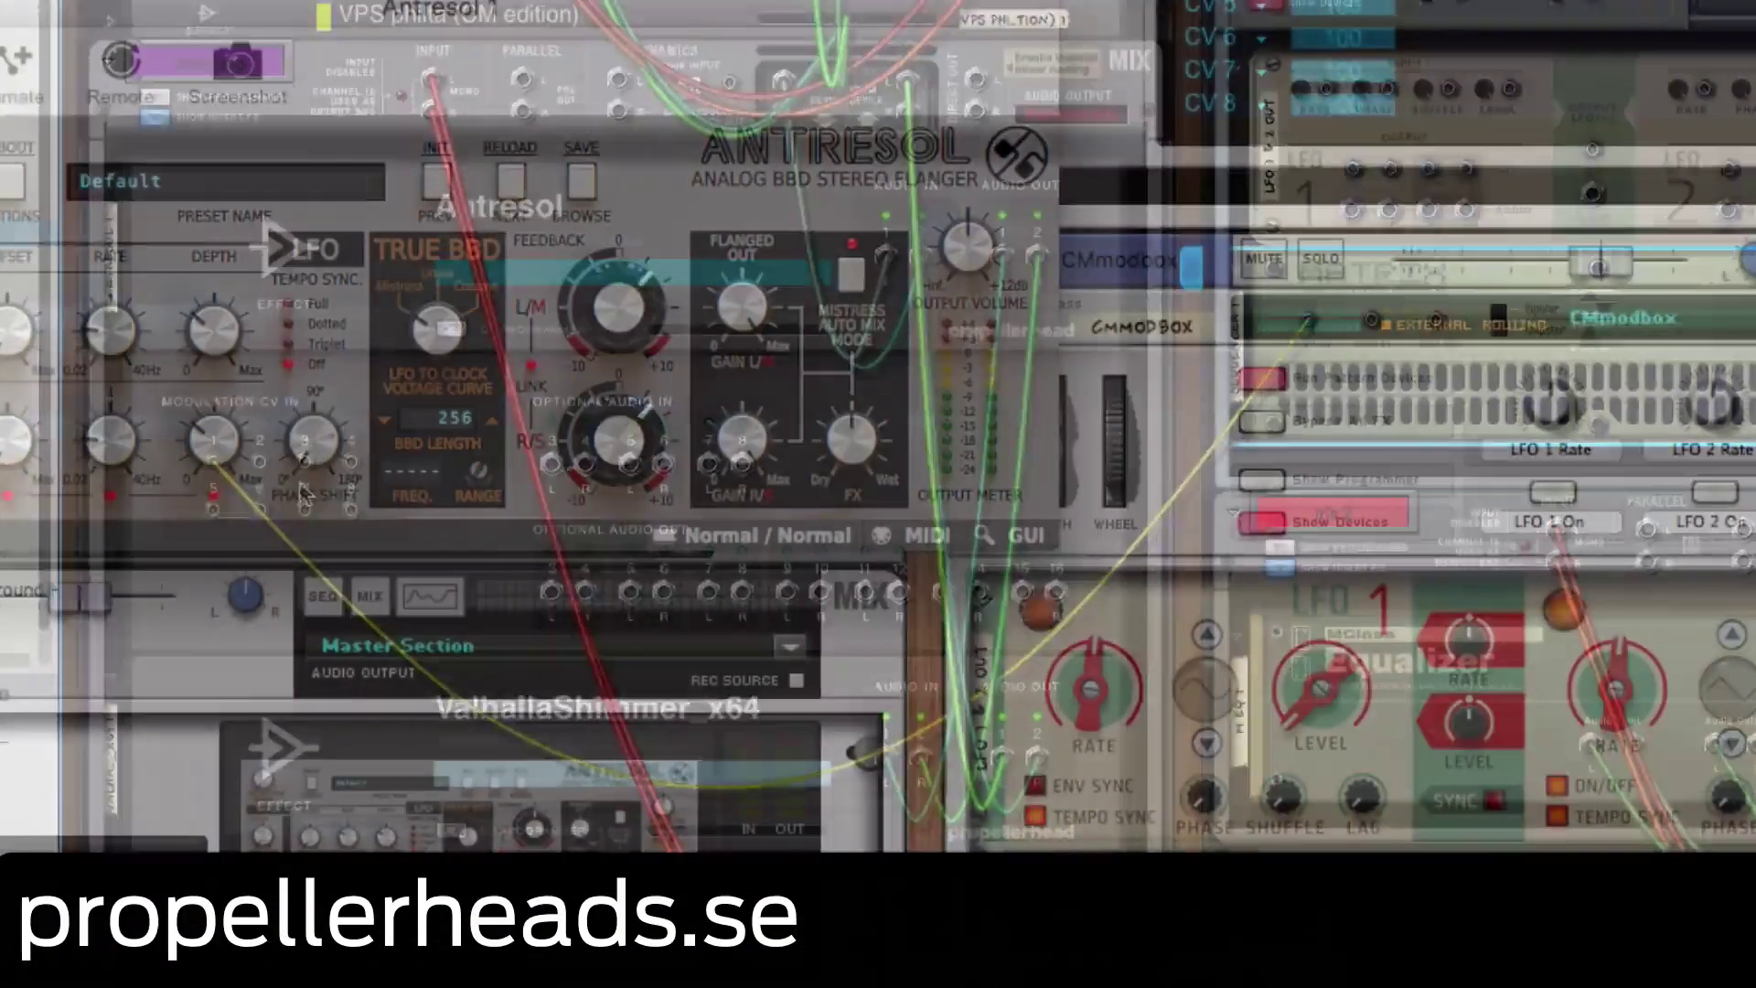